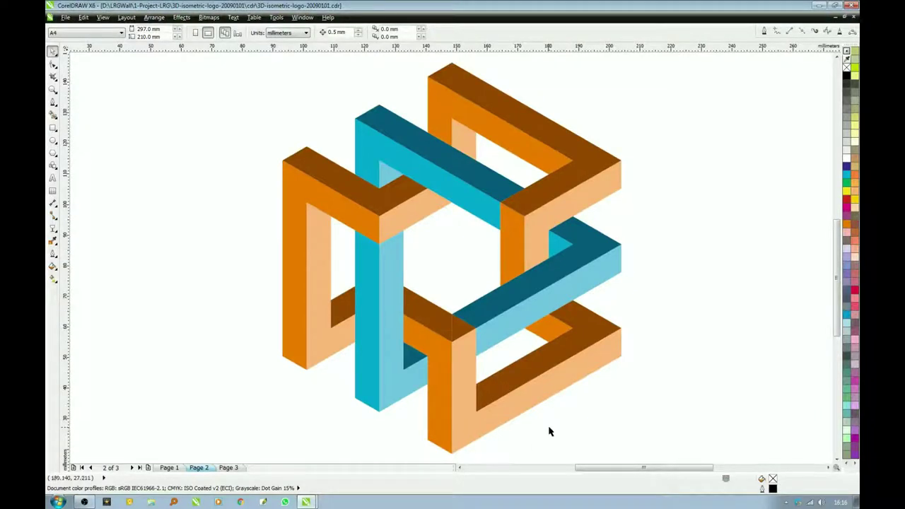
# - Go to Page 1, which shows the finished orange-and-blue impossible-cube logo
pyautogui.press('pageup')
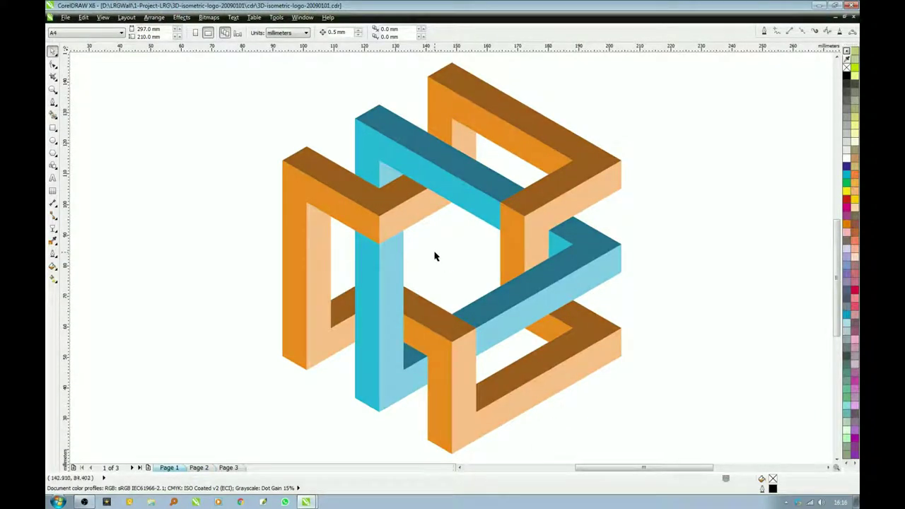
pyautogui.press('F5')
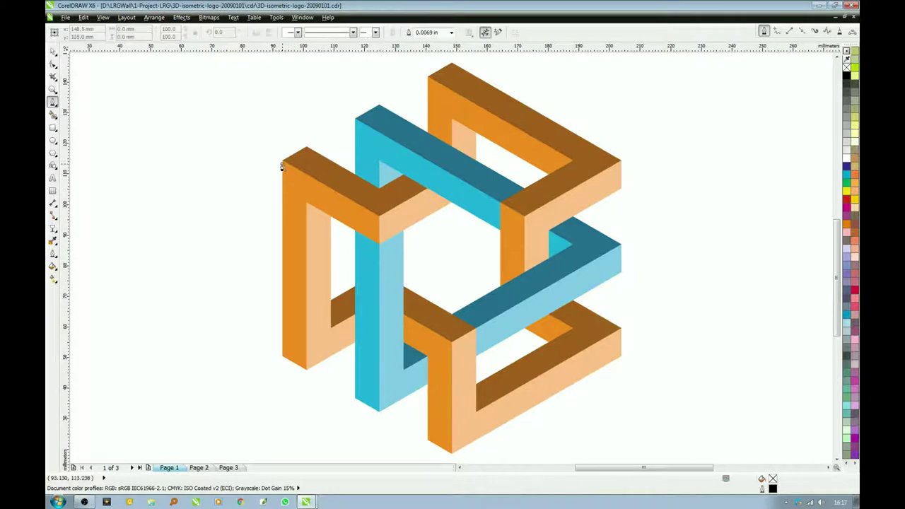
# - Draw two crossing corner-to-corner diagonals over the logo, extended past its edges
pyautogui.click(281, 162)
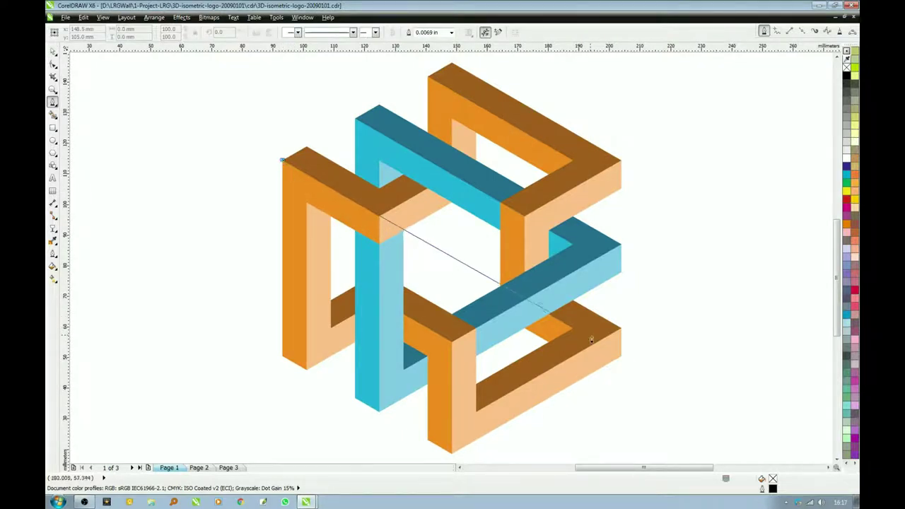
pyautogui.click(621, 359)
pyautogui.press('space')
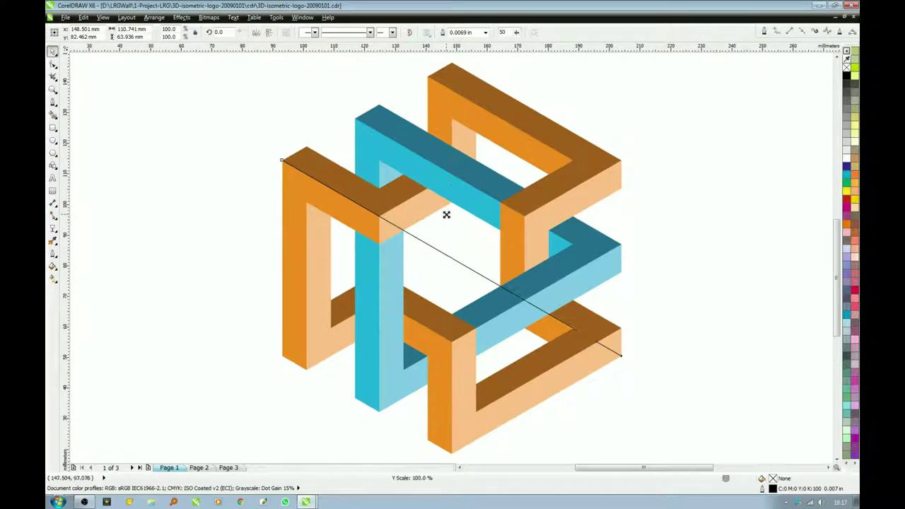
pyautogui.keyDown('shift'); pyautogui.click(422, 241); pyautogui.keyUp('shift')
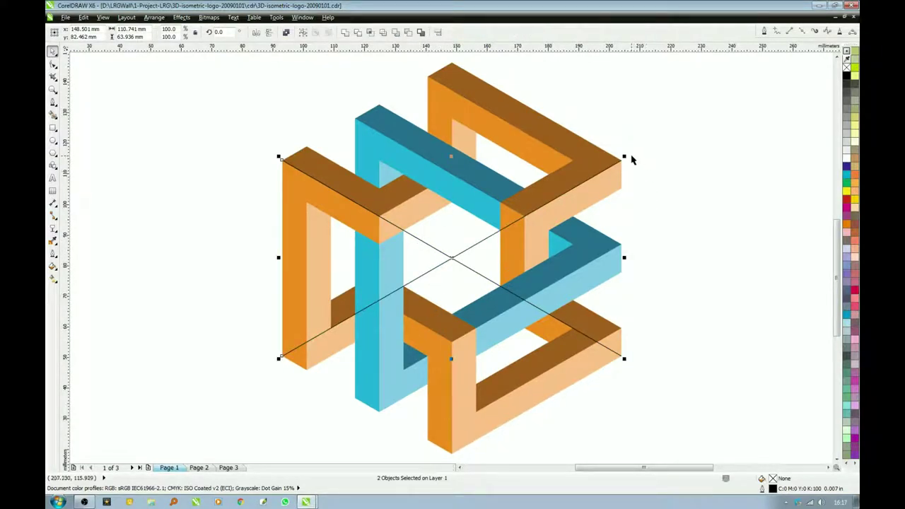
pyautogui.moveTo(623, 156); pyautogui.dragTo(669, 130)
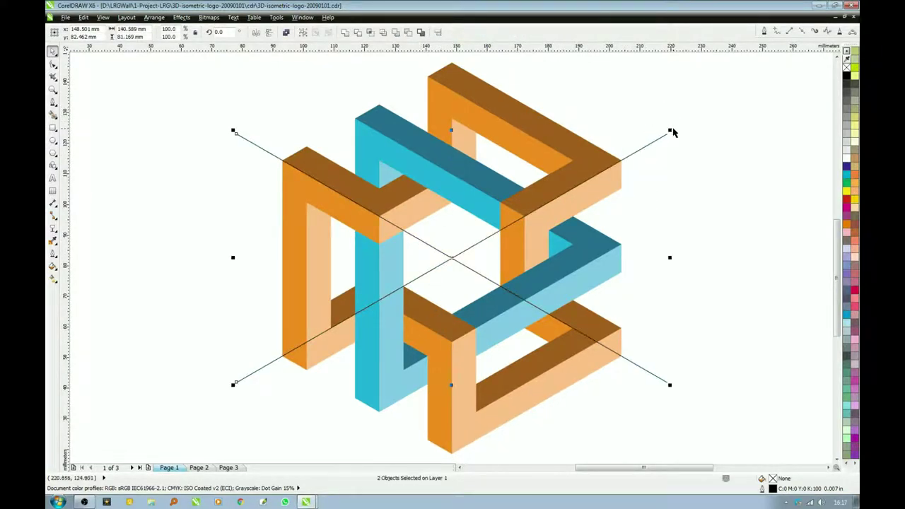
# - Make both diagonals red, combine them into one curve, and give them a hairline outline
pyautogui.rightClick(846, 199)
pyautogui.hotkey('ctrl', 'l')
pyautogui.click(487, 32)
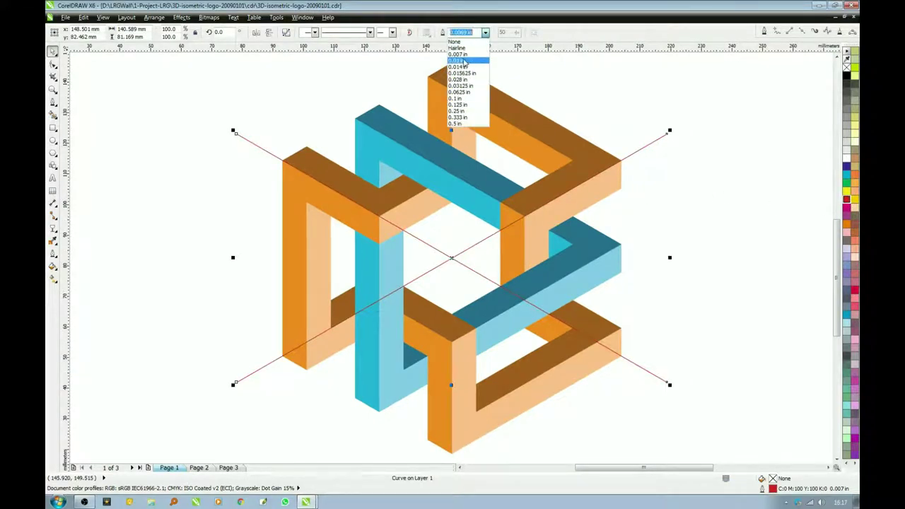
pyautogui.click(461, 59)
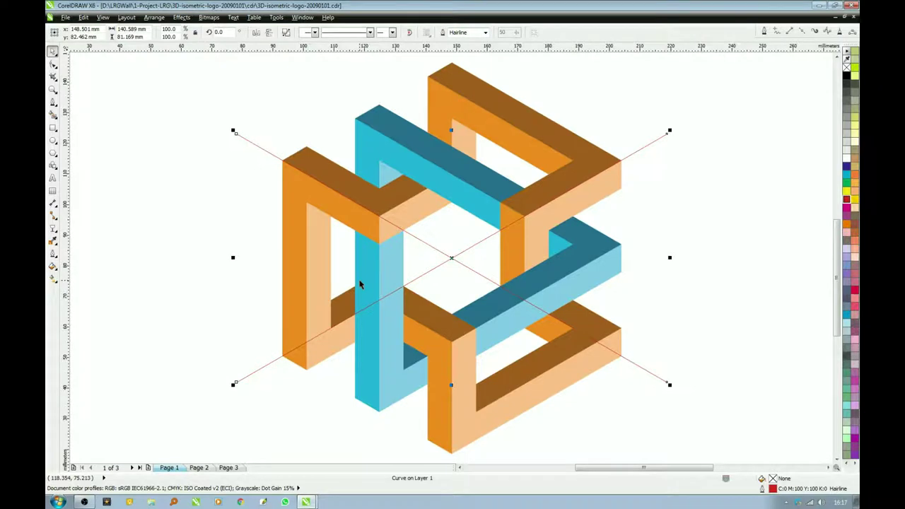
pyautogui.press('Escape')
pyautogui.moveTo(261, 133); pyautogui.dragTo(354, 208)
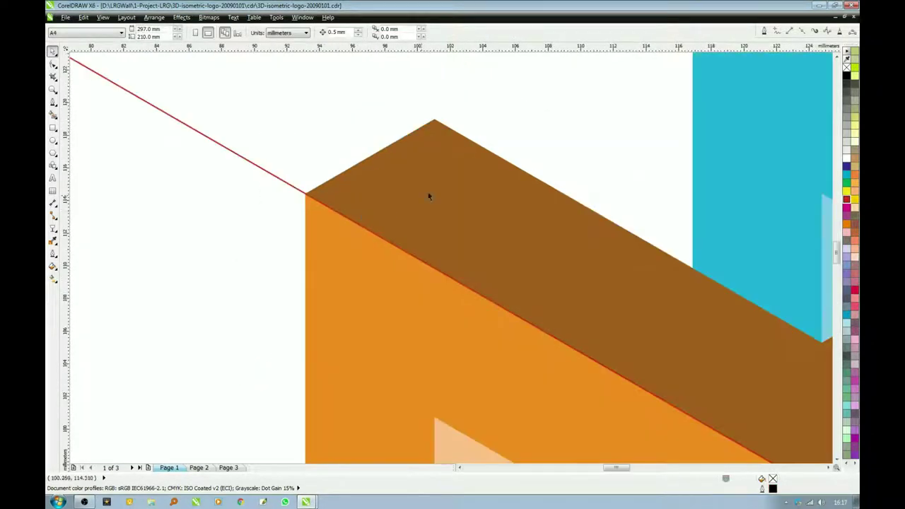
# - Draw the left half of a diamond on the brown face: an edge plus its mirrored copy, combined
pyautogui.press('F5')
pyautogui.click(434, 121)
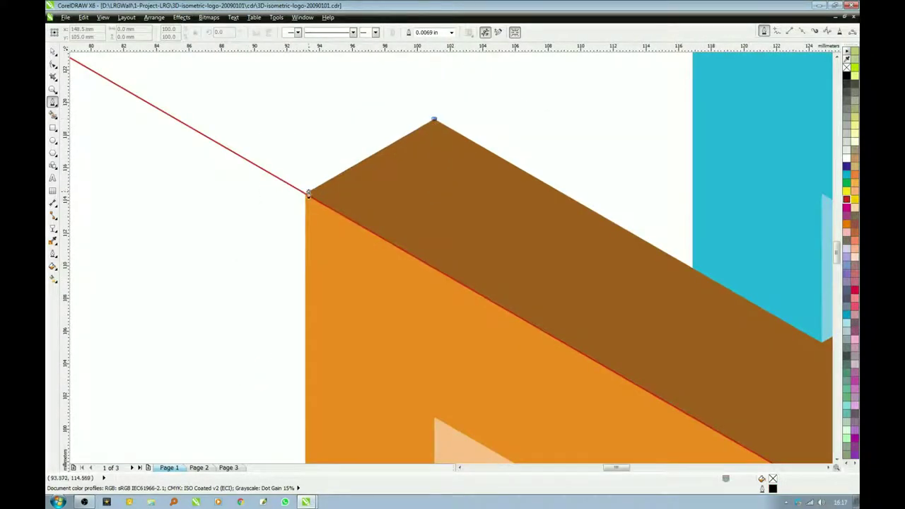
pyautogui.click(305, 192)
pyautogui.press('space')
pyautogui.moveTo(368, 115); pyautogui.dragTo(366, 222)
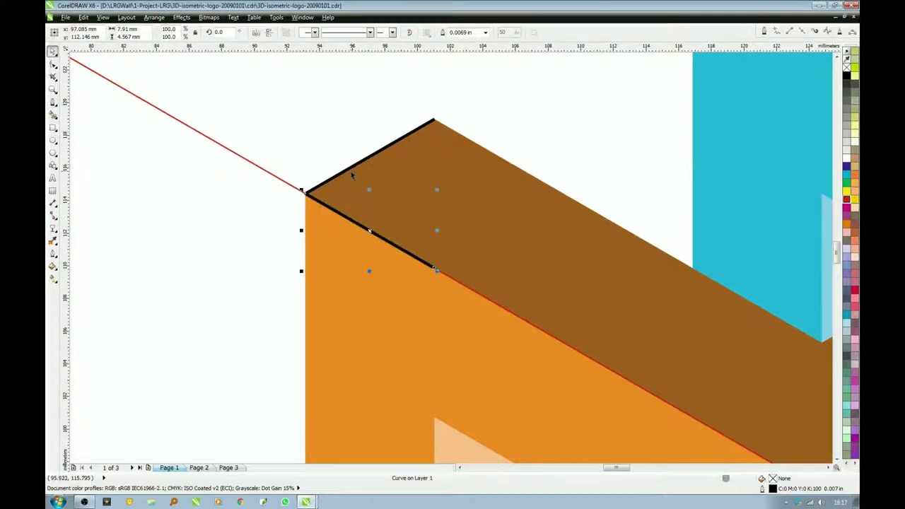
pyautogui.keyDown('shift'); pyautogui.click(355, 167); pyautogui.keyUp('shift')
pyautogui.hotkey('ctrl', 'l')
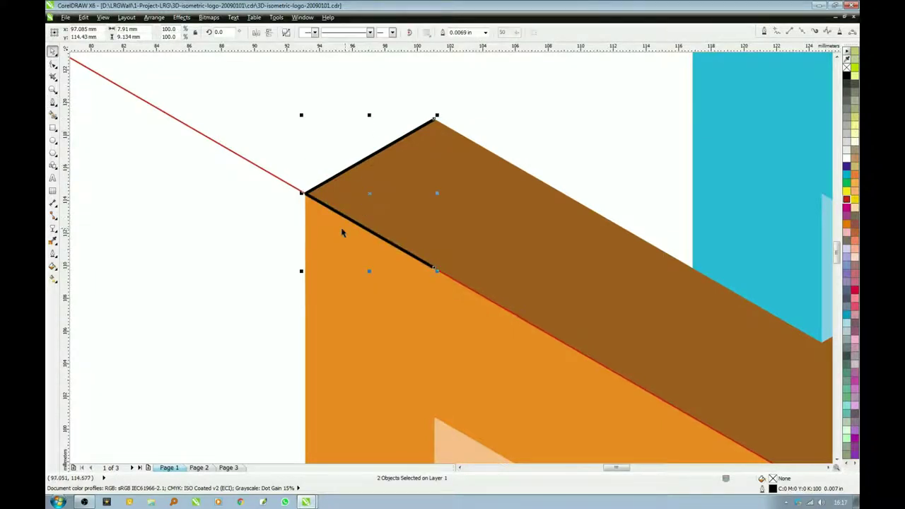
pyautogui.press('F10')
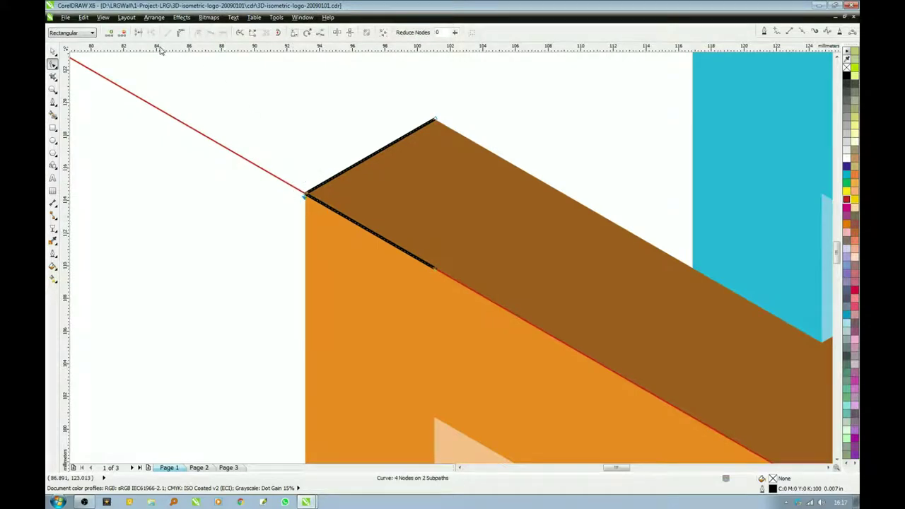
pyautogui.press('space')
# - Mirror-copy the half rightward, combine, and join the nodes into a closed diamond
pyautogui.moveTo(304, 192); pyautogui.dragTo(455, 198)
pyautogui.keyDown('shift'); pyautogui.click(409, 134); pyautogui.keyUp('shift')
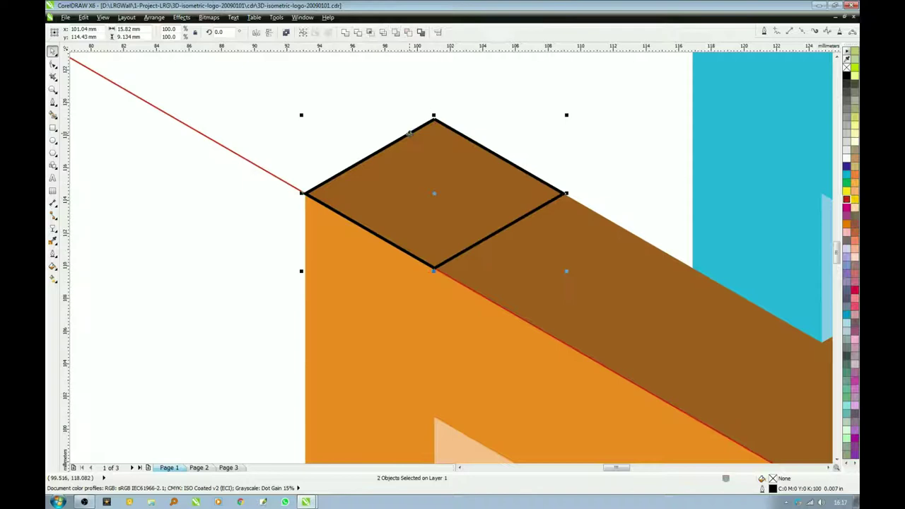
pyautogui.hotkey('ctrl', 'l')
pyautogui.press('F10')
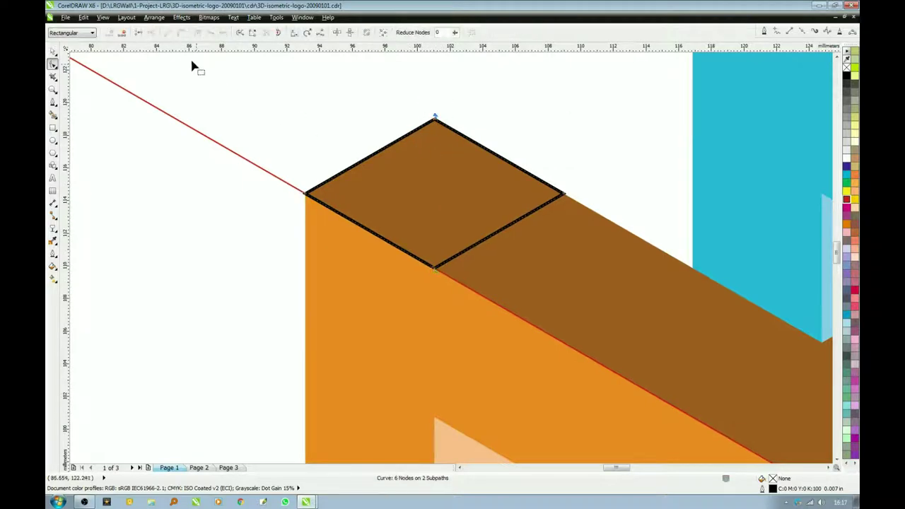
pyautogui.click(138, 33)
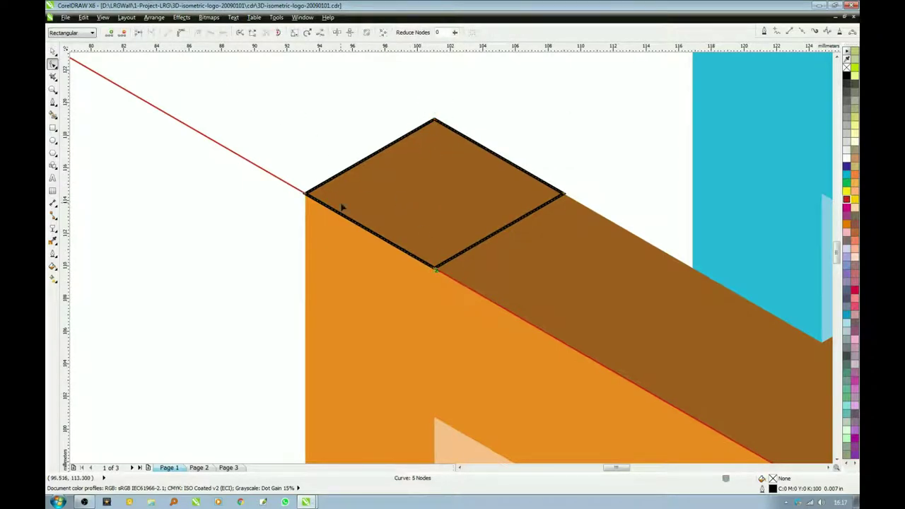
pyautogui.press('space')
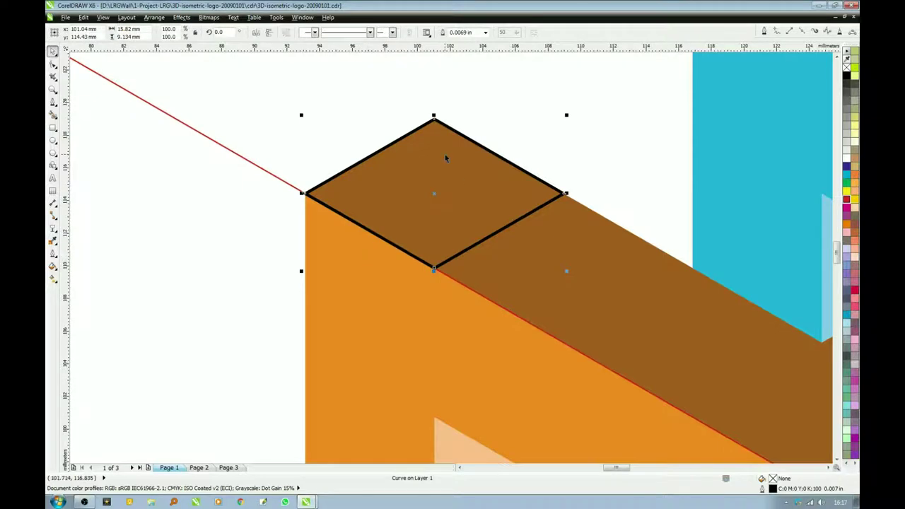
pyautogui.hotkey('shift', 'F4')
pyautogui.moveTo(320, 214)
pyautogui.mouseDown()
pyautogui.moveTo(481, 309)
pyautogui.moveTo(515, 311)
pyautogui.mouseUp()
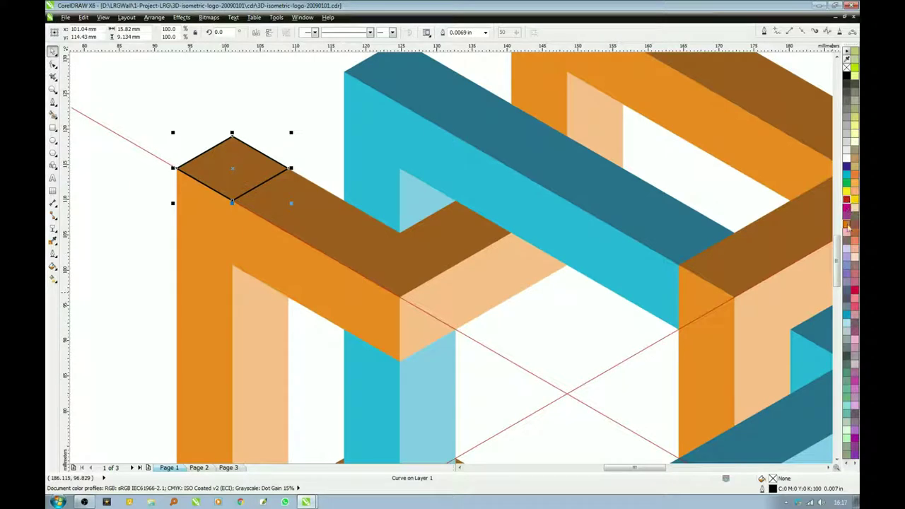
# - Fill the diamond darker brown and repeat copies of it along the beam's top face
pyautogui.moveTo(848, 226); pyautogui.dragTo(817, 244)
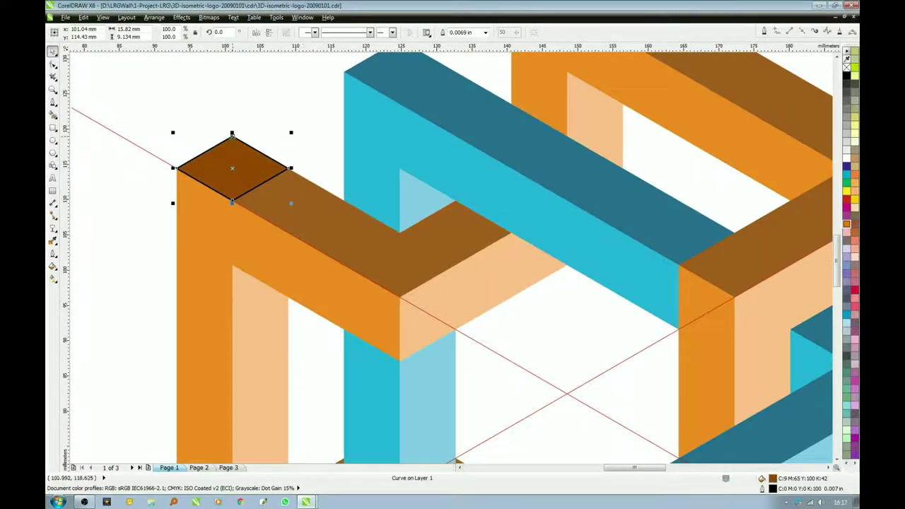
pyautogui.moveTo(232, 135); pyautogui.dragTo(289, 168)
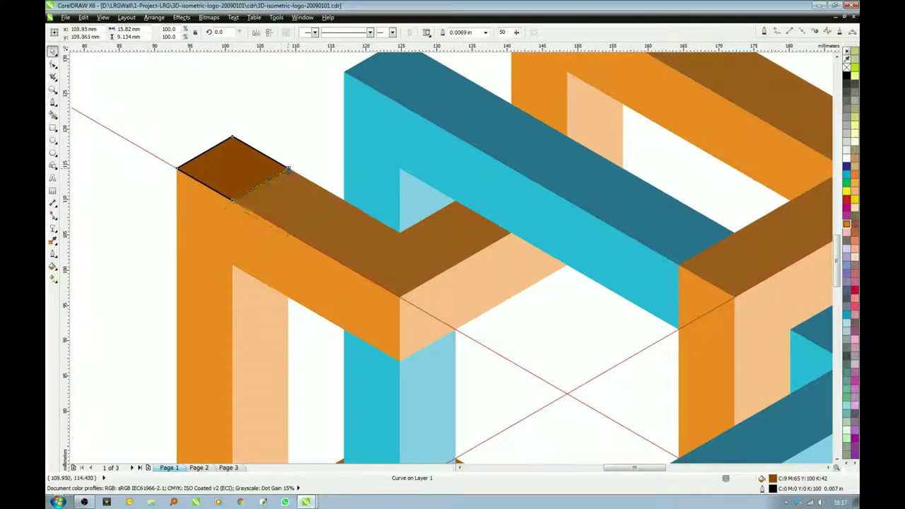
pyautogui.rightClick(288, 169)
pyautogui.hotkey('ctrl', 'r')
pyautogui.hotkey('ctrl', 'r')
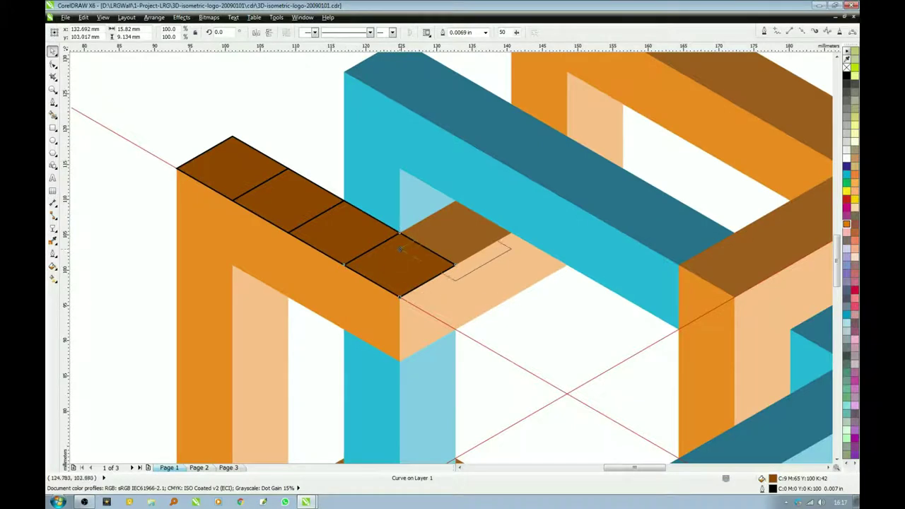
# - Copy a tile turning up-right, then rotate and flip another copy into the vertical side face
pyautogui.moveTo(344, 266); pyautogui.dragTo(399, 233)
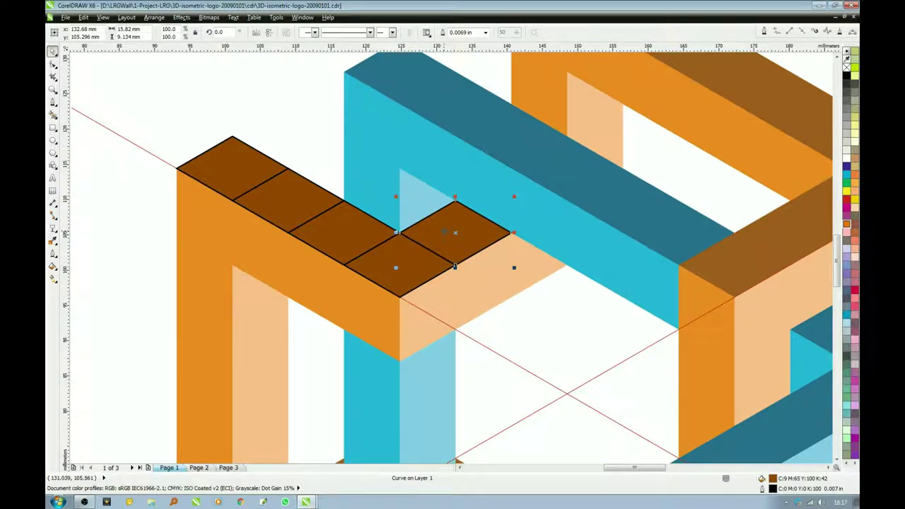
pyautogui.moveTo(454, 265)
pyautogui.mouseDown()
pyautogui.moveTo(447, 338)
pyautogui.moveTo(432, 348)
pyautogui.mouseUp()
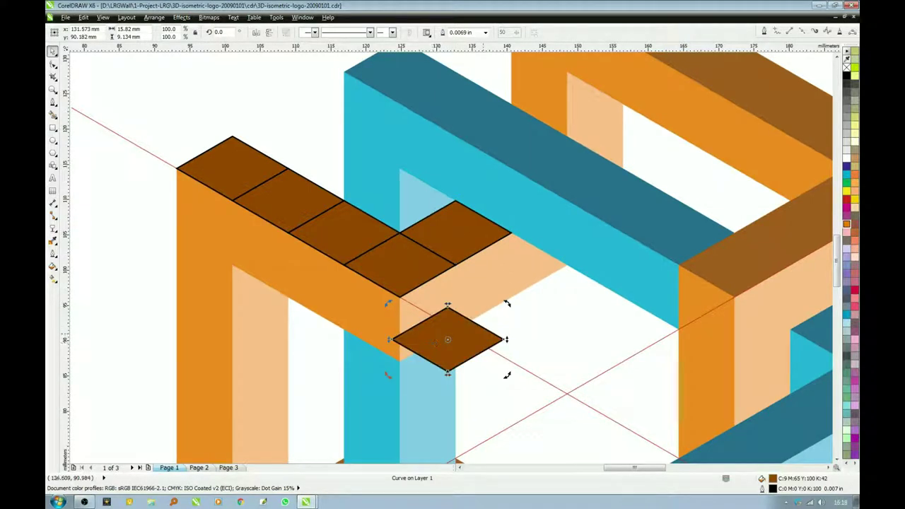
pyautogui.moveTo(506, 304); pyautogui.dragTo(493, 373)
pyautogui.moveTo(479, 339)
pyautogui.mouseDown()
pyautogui.moveTo(432, 340)
pyautogui.moveTo(399, 296)
pyautogui.mouseUp()
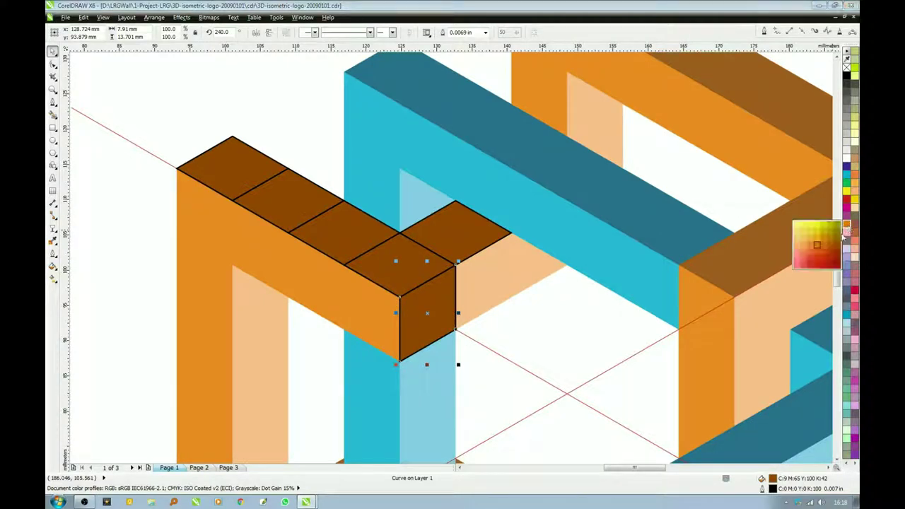
# - Colour the side face light peach, copy it twice up-right, and trim the last into a triangle
pyautogui.moveTo(848, 226); pyautogui.dragTo(793, 248)
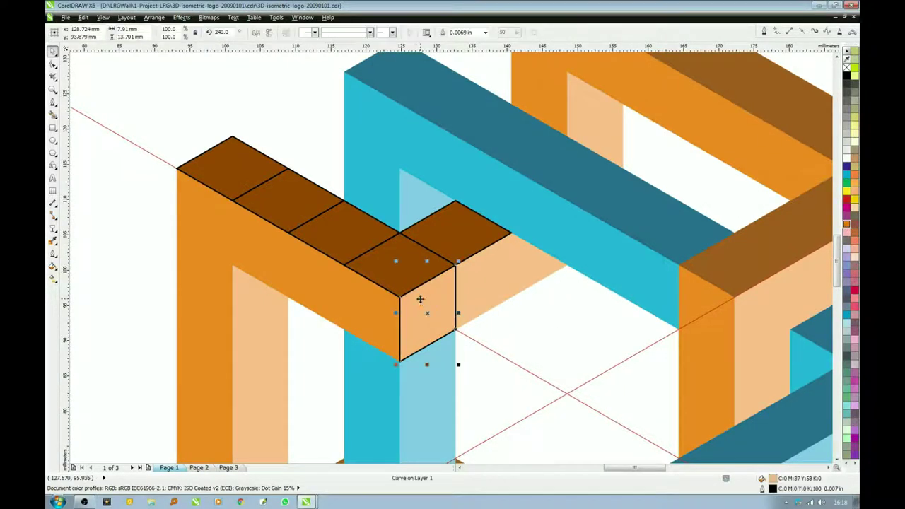
pyautogui.moveTo(406, 298); pyautogui.dragTo(456, 265)
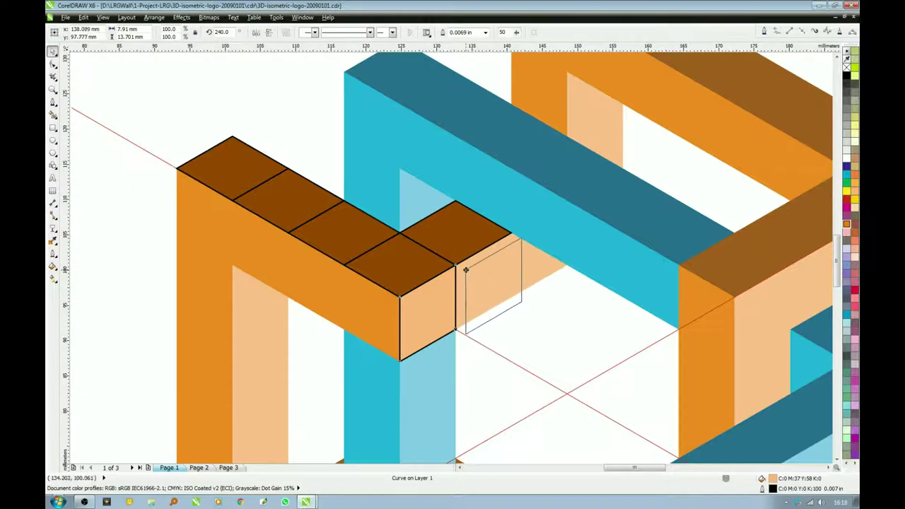
pyautogui.hotkey('ctrl', 'r')
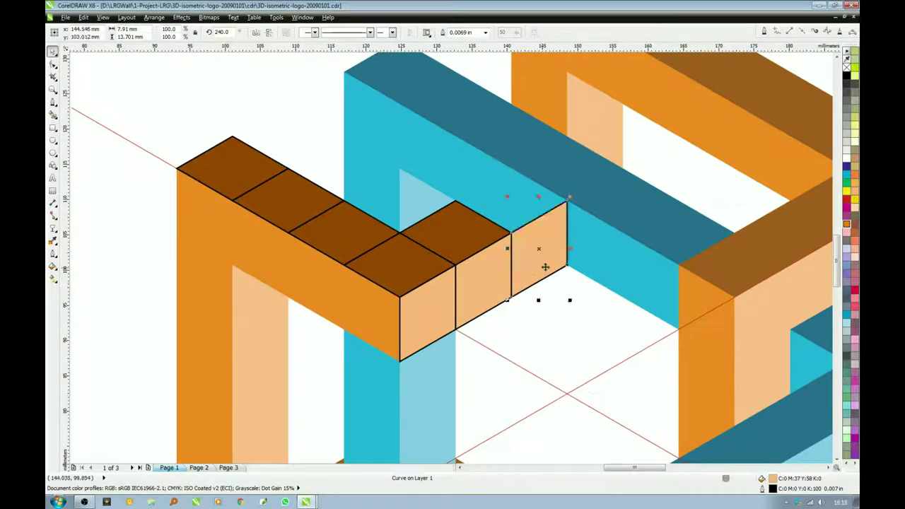
pyautogui.moveTo(558, 208); pyautogui.dragTo(566, 265)
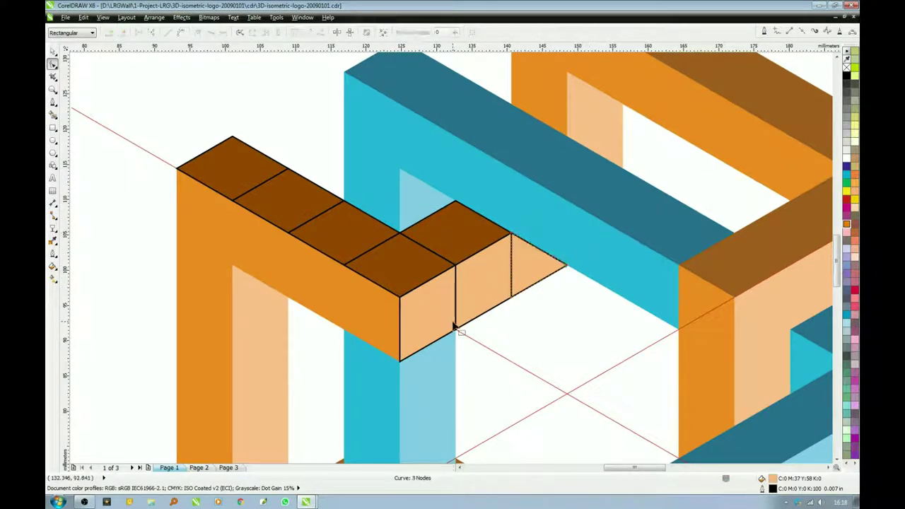
# - Select the front peach face and the leftmost brown top face
pyautogui.click(395, 263)
pyautogui.keyDown('shift'); pyautogui.click(406, 251); pyautogui.keyUp('shift')
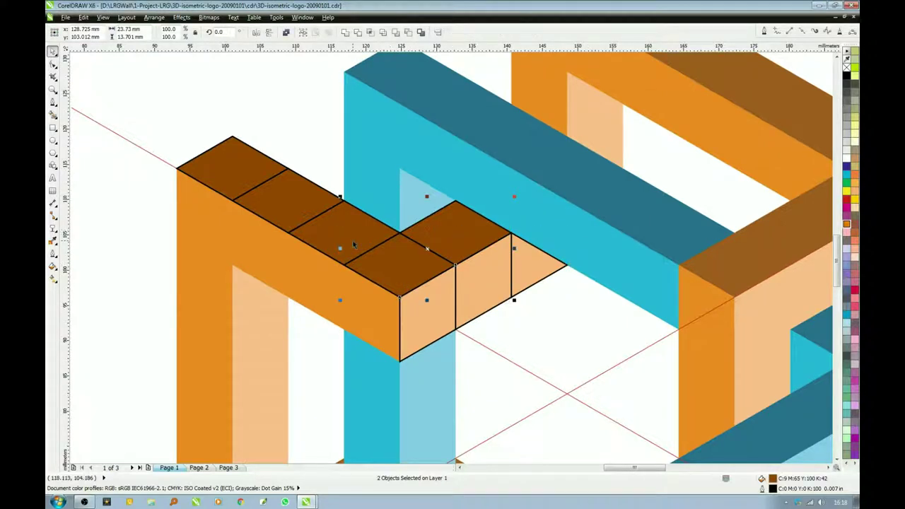
pyautogui.press('Escape')
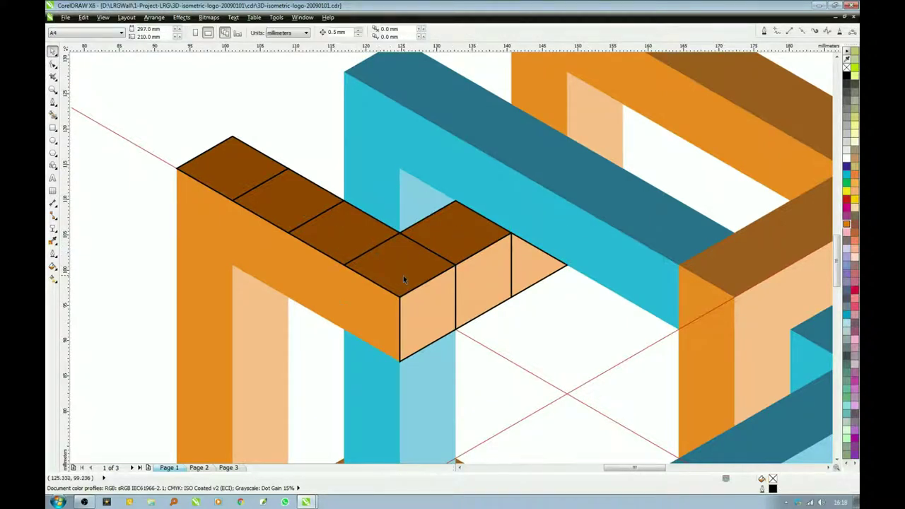
pyautogui.click(419, 323)
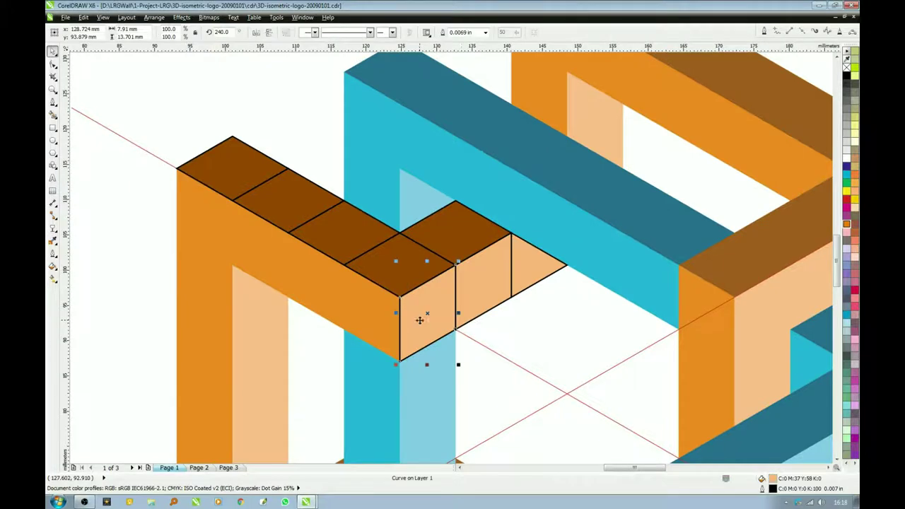
pyautogui.click(203, 168)
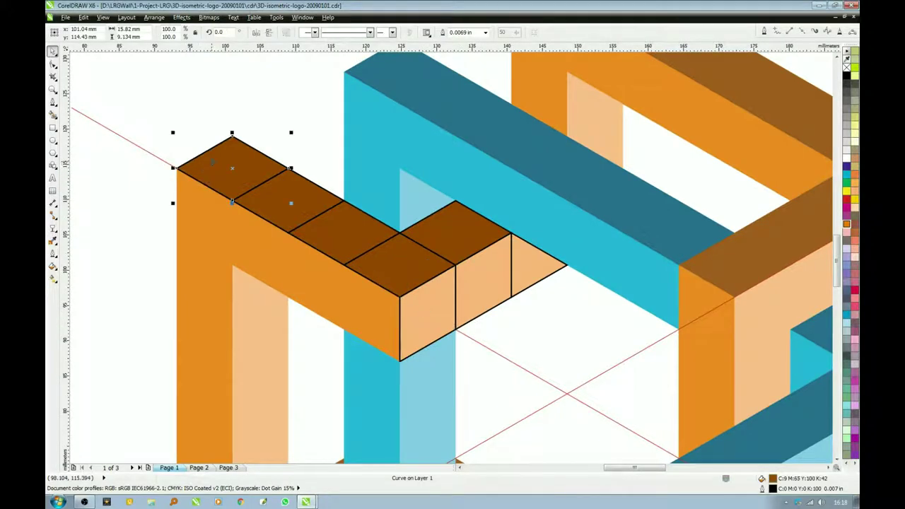
# - Copy the brown top face, rotate it upright, fill it cyan, and stack two on the blue column
pyautogui.scroll(1, 325, 244)
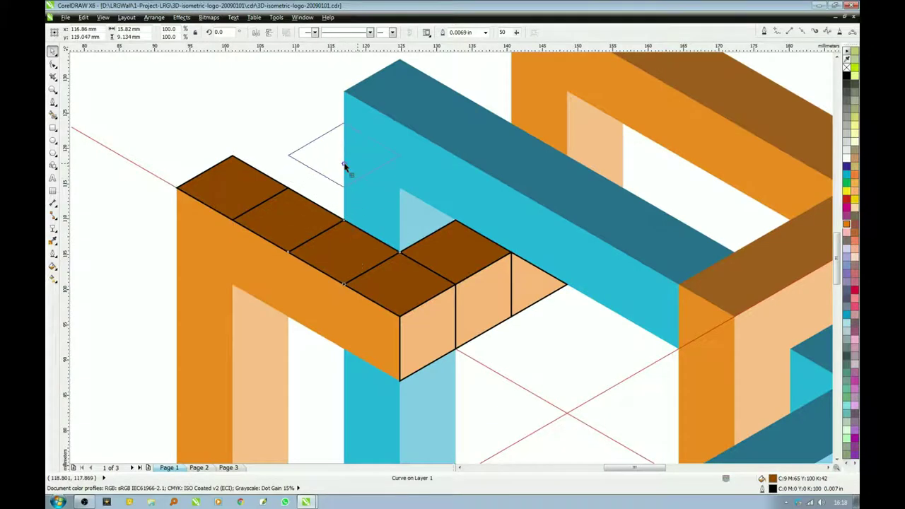
pyautogui.moveTo(234, 199); pyautogui.dragTo(345, 167)
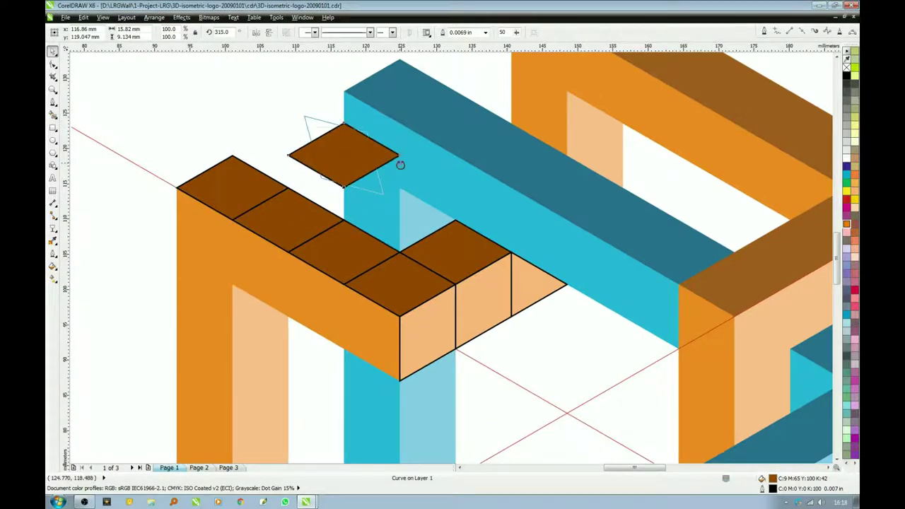
pyautogui.moveTo(402, 191); pyautogui.dragTo(375, 207)
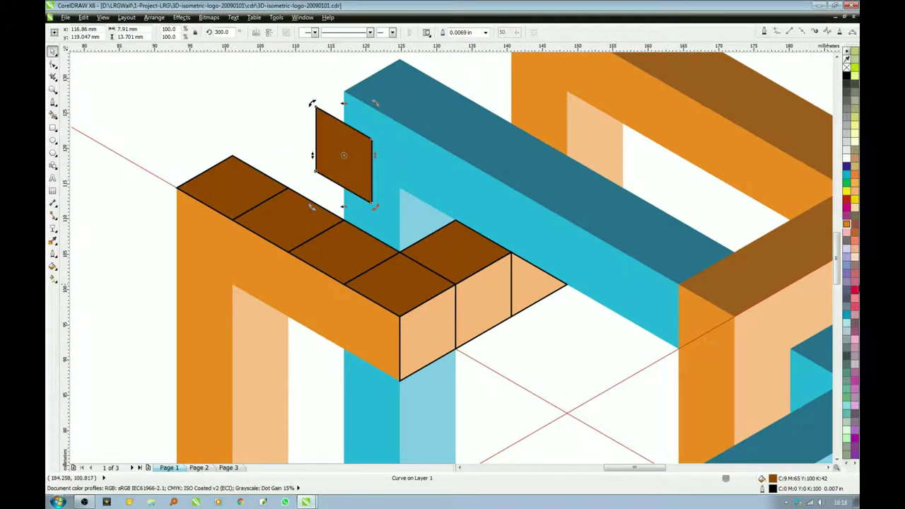
pyautogui.click(847, 175)
pyautogui.click(356, 188)
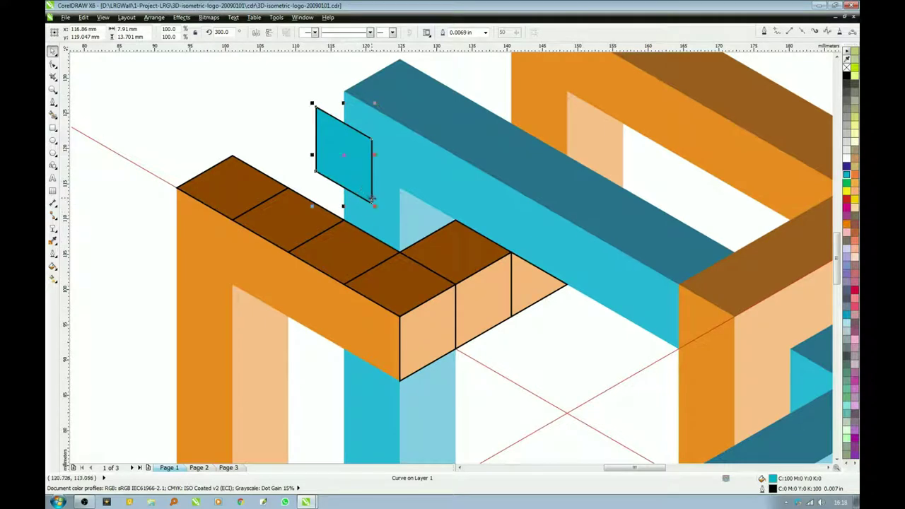
pyautogui.moveTo(371, 203)
pyautogui.mouseDown()
pyautogui.moveTo(401, 254)
pyautogui.moveTo(396, 189)
pyautogui.mouseUp()
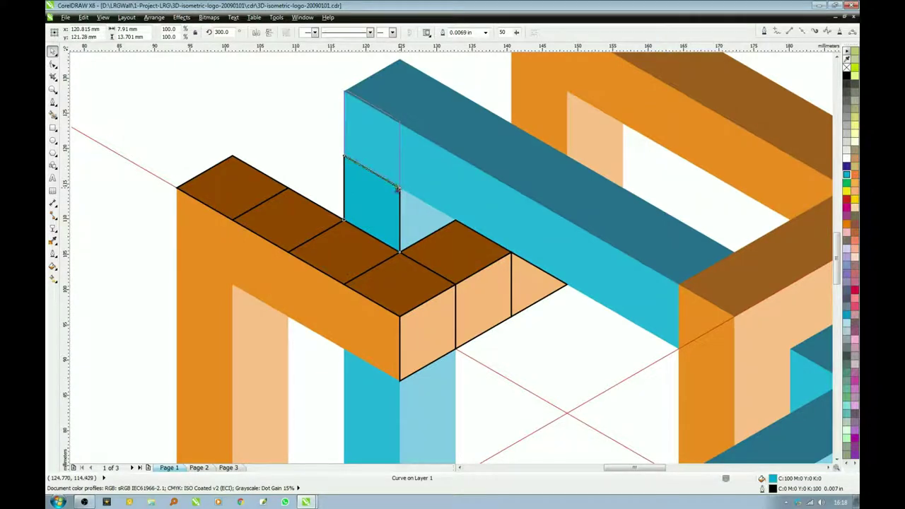
pyautogui.moveTo(396, 188); pyautogui.dragTo(400, 189)
# - Cap the cyan column with a copied top tile and recolour it dark teal
pyautogui.click(230, 185)
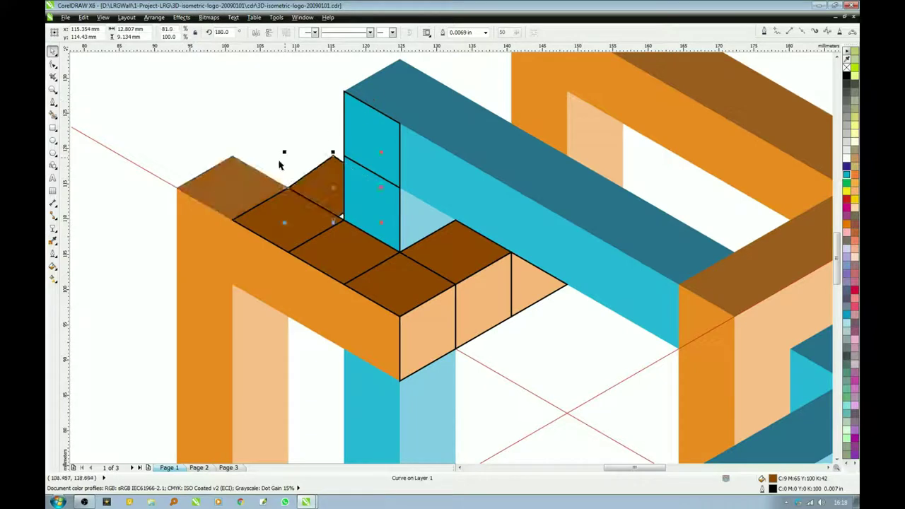
pyautogui.press('Escape')
pyautogui.click(192, 188)
pyautogui.click(323, 137)
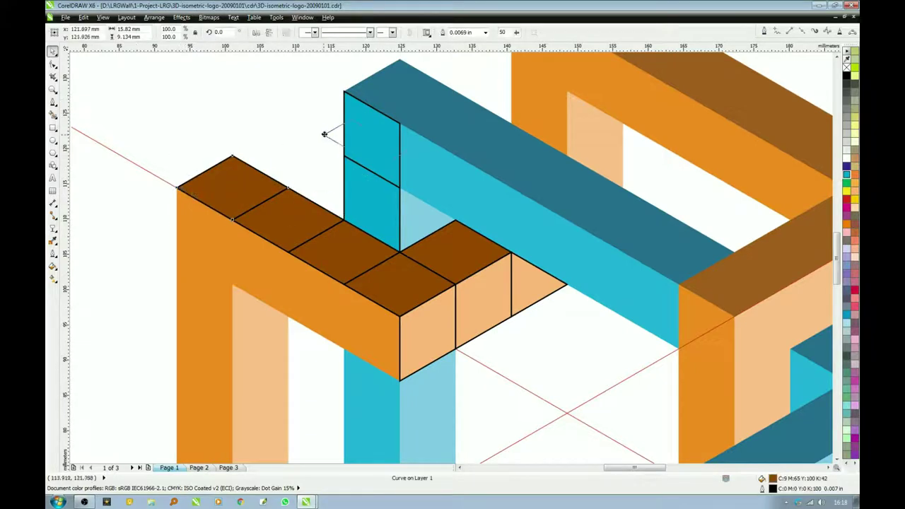
pyautogui.click(344, 91)
pyautogui.click(346, 93)
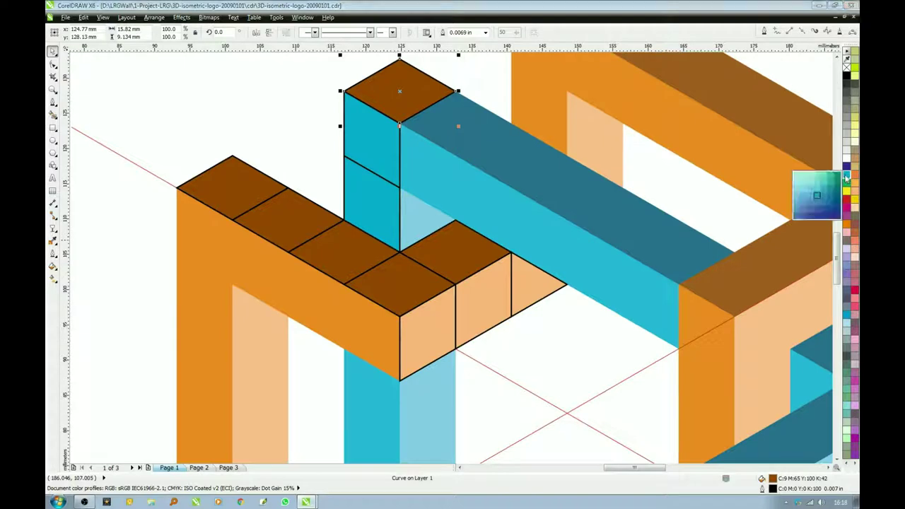
pyautogui.click(841, 199)
# - Copy the teal-topped cyan cube along the blue bar, repeating for several cubes
pyautogui.click(400, 144)
pyautogui.keyDown('shift'); pyautogui.click(400, 124); pyautogui.keyUp('shift')
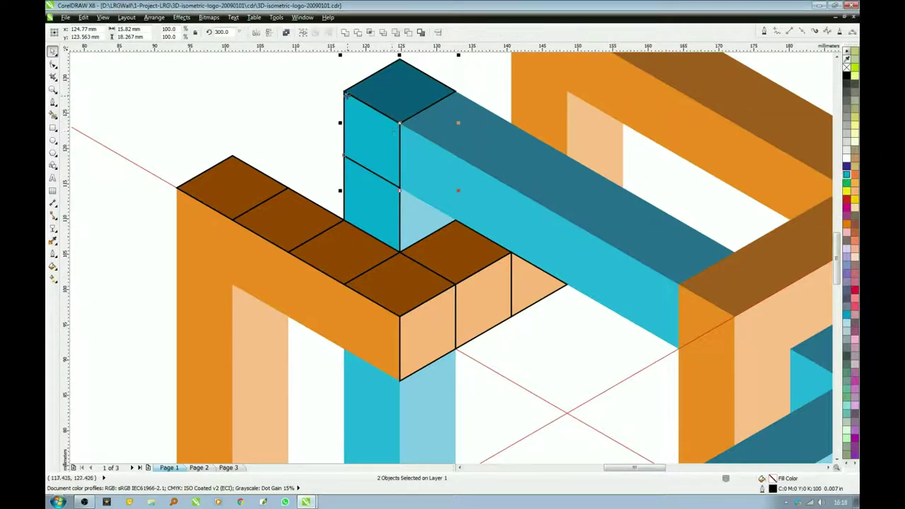
pyautogui.moveTo(343, 91); pyautogui.dragTo(400, 127)
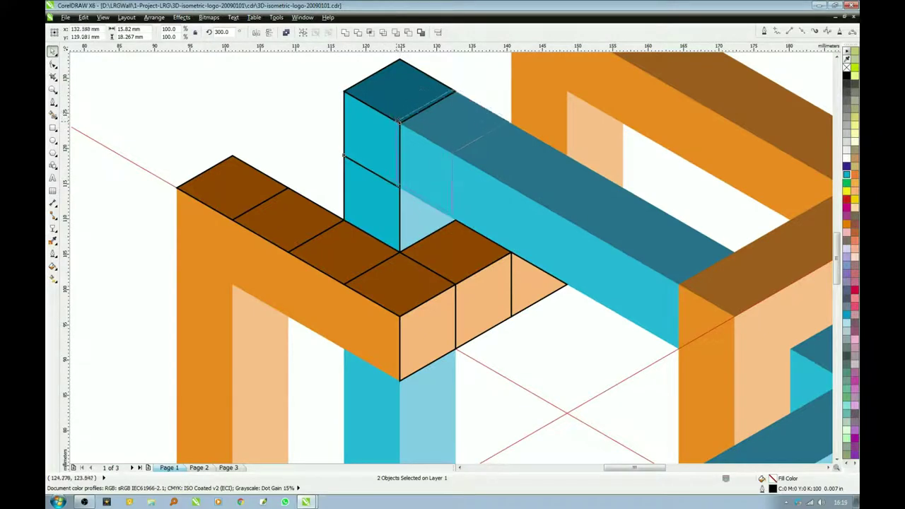
pyautogui.moveTo(401, 126); pyautogui.dragTo(399, 126)
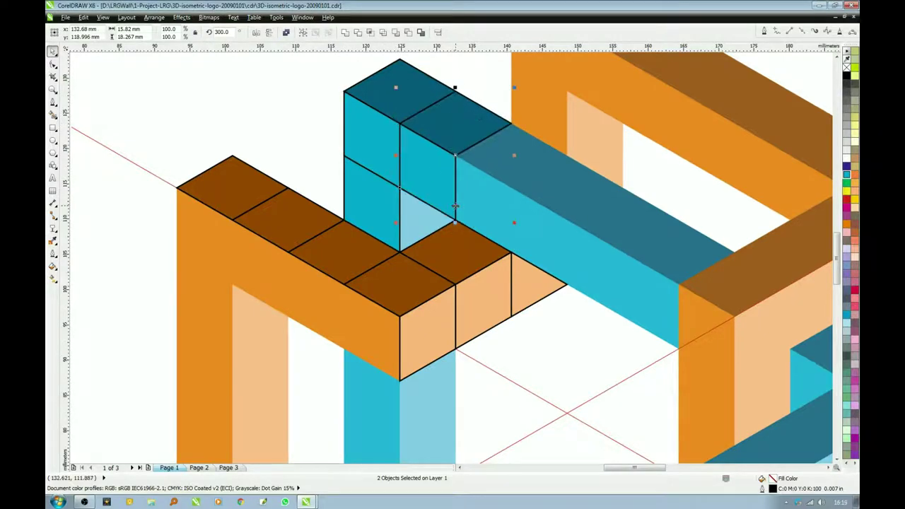
pyautogui.hotkey('ctrl', 'r')
pyautogui.hotkey('ctrl', 'r')
pyautogui.hotkey('ctrl', 'r')
pyautogui.hotkey('ctrl', 'r')
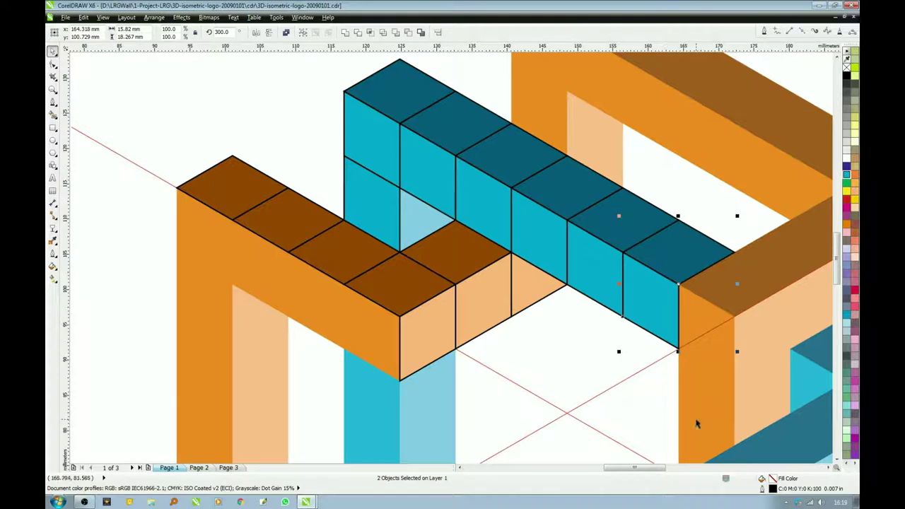
pyautogui.hotkey('ctrl', 'r')
# - Colour the last cube's top face brown and its side face orange
pyautogui.click(738, 289)
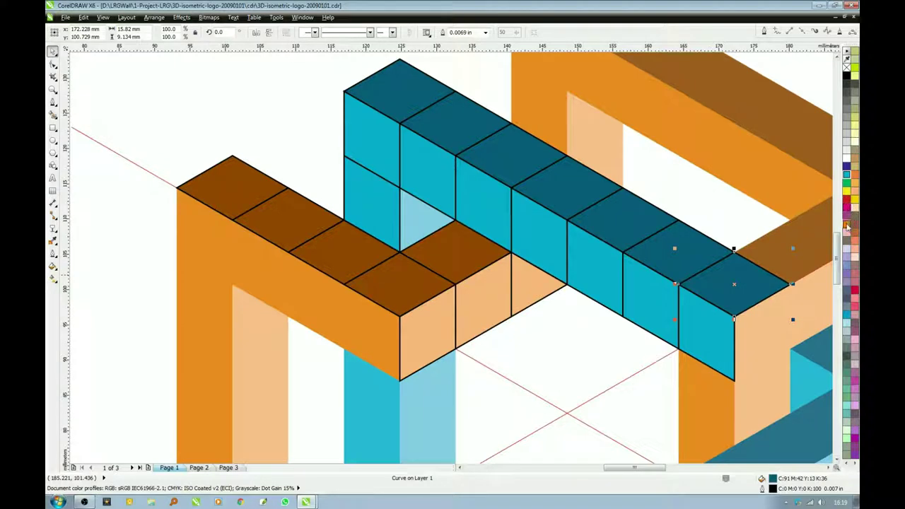
pyautogui.moveTo(846, 225); pyautogui.dragTo(836, 247)
pyautogui.click(717, 353)
pyautogui.click(846, 224)
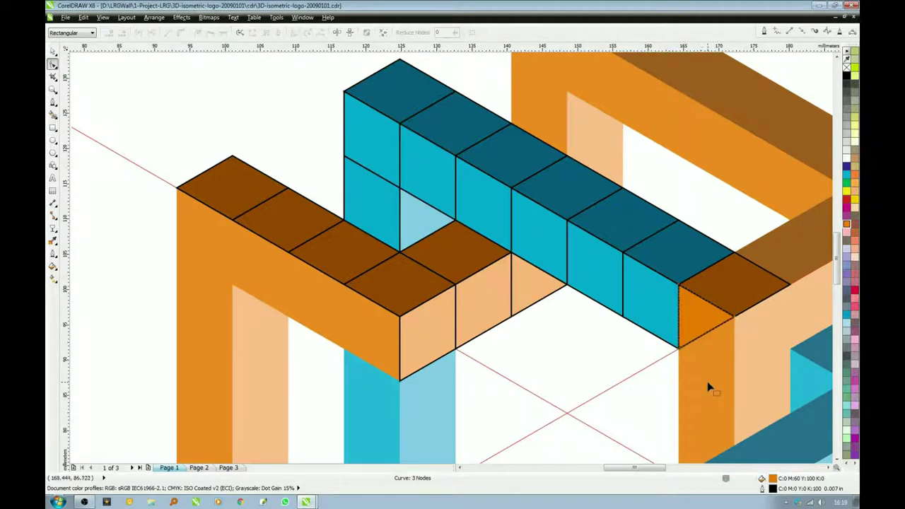
pyautogui.click(564, 399)
pyautogui.hotkey('shift', 'F4')
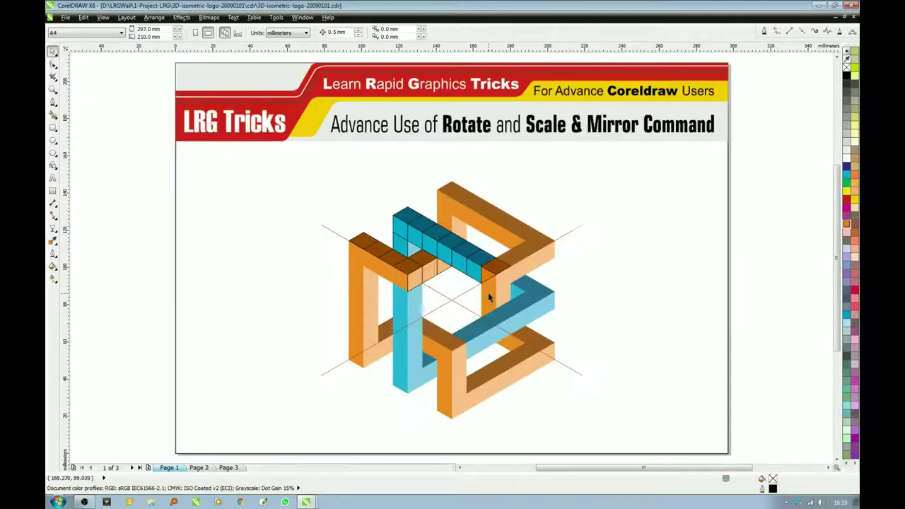
pyautogui.press('z')
pyautogui.moveTo(304, 169); pyautogui.dragTo(582, 304)
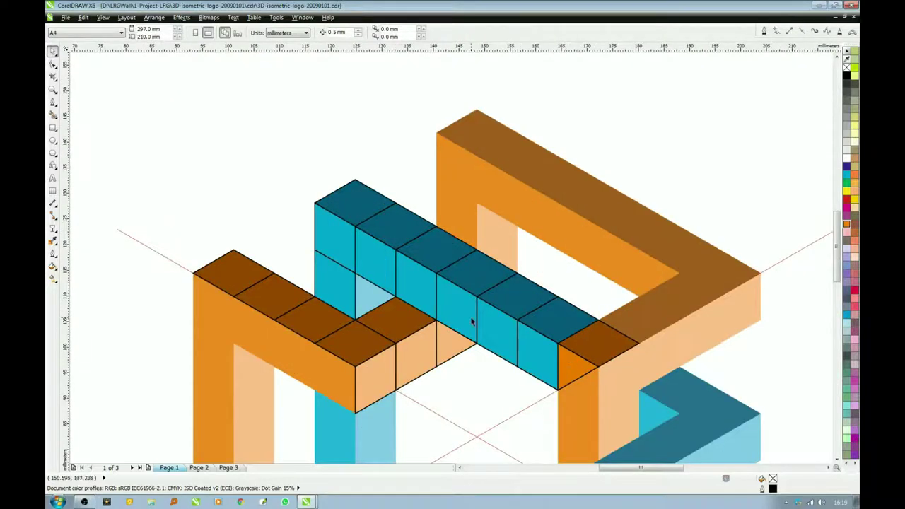
pyautogui.click(441, 349)
pyautogui.keyDown('shift'); pyautogui.click(406, 362); pyautogui.keyUp('shift')
pyautogui.keyDown('shift'); pyautogui.click(378, 386); pyautogui.keyUp('shift')
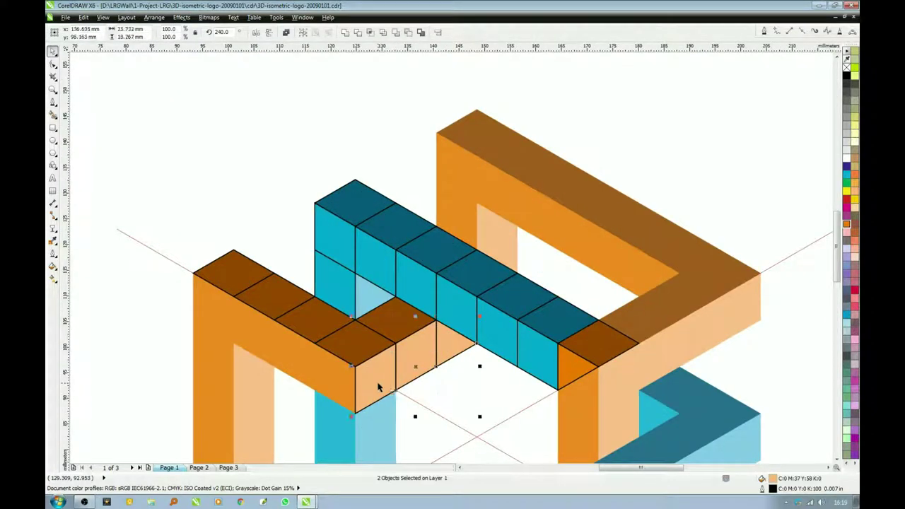
pyautogui.press('Escape')
pyautogui.click(261, 298)
pyautogui.keyDown('shift'); pyautogui.click(272, 297); pyautogui.keyUp('shift')
pyautogui.keyDown('shift'); pyautogui.click(300, 312); pyautogui.keyUp('shift')
pyautogui.keyDown('shift'); pyautogui.click(347, 337); pyautogui.keyUp('shift')
pyautogui.keyDown('shift'); pyautogui.click(388, 321); pyautogui.keyUp('shift')
pyautogui.hotkey('ctrl', 'l')
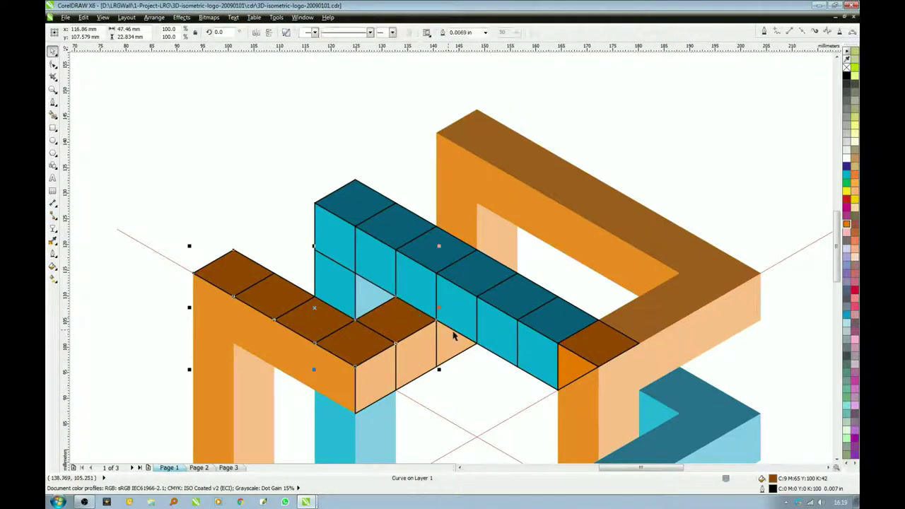
pyautogui.press('Escape')
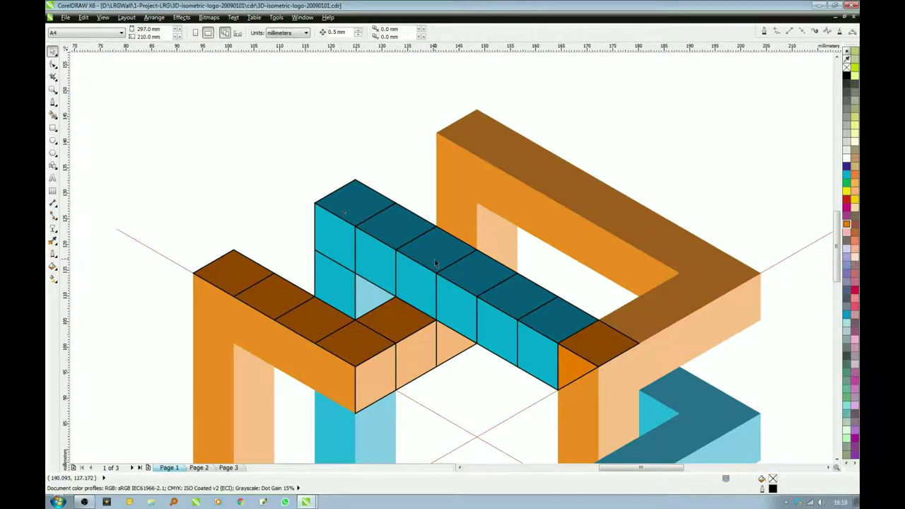
pyautogui.click(421, 364)
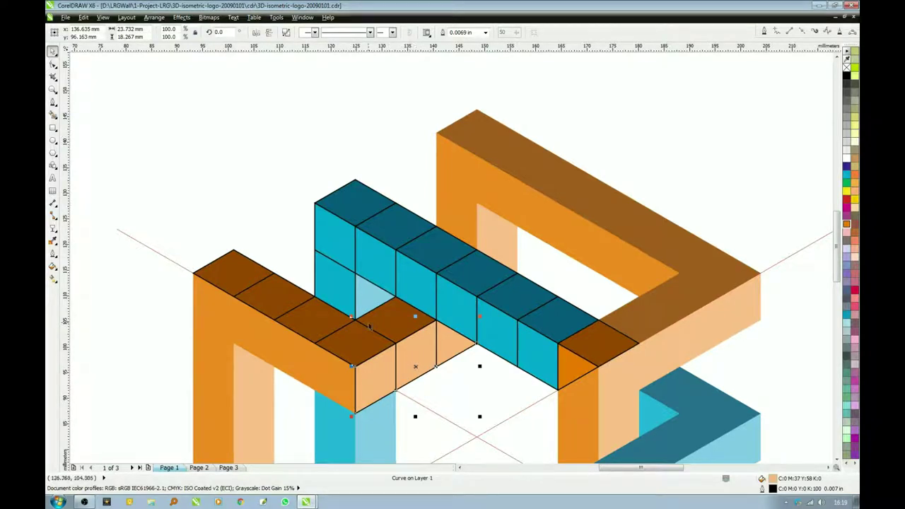
pyautogui.press('Escape')
pyautogui.click(321, 244)
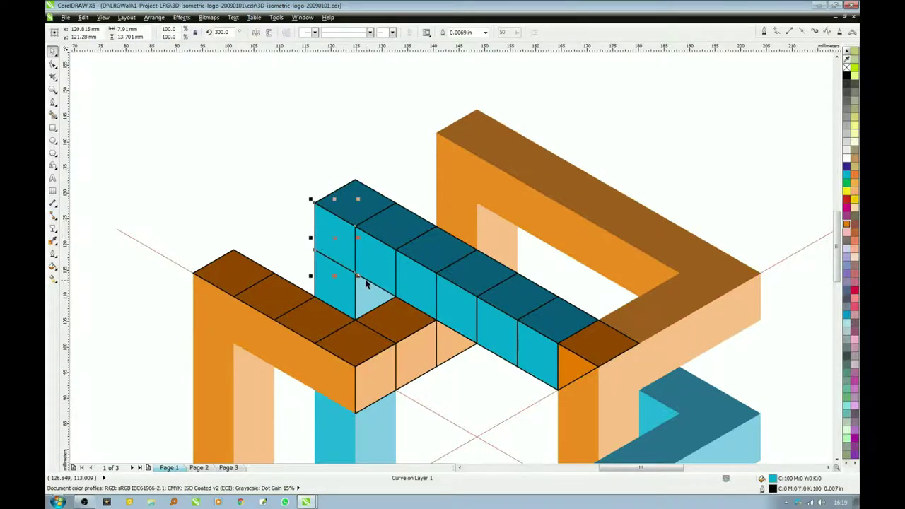
pyautogui.press('Escape')
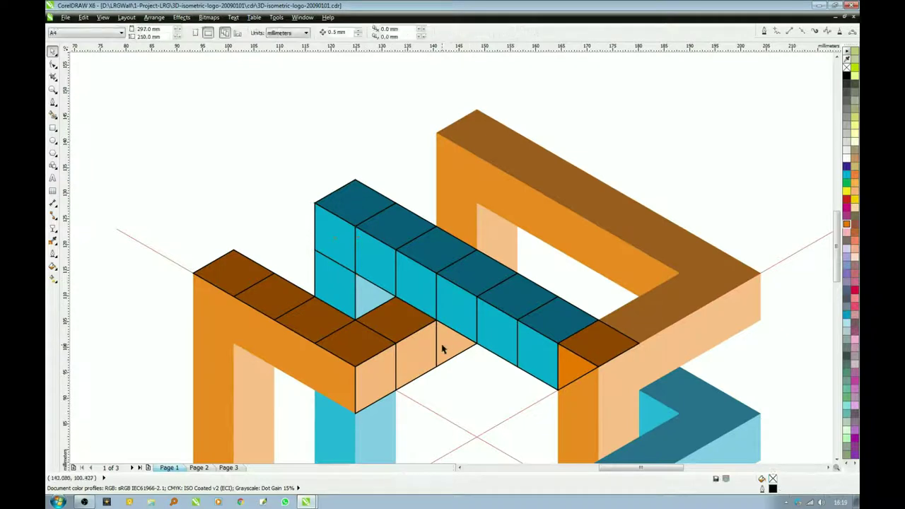
pyautogui.click(415, 362)
pyautogui.click(379, 388)
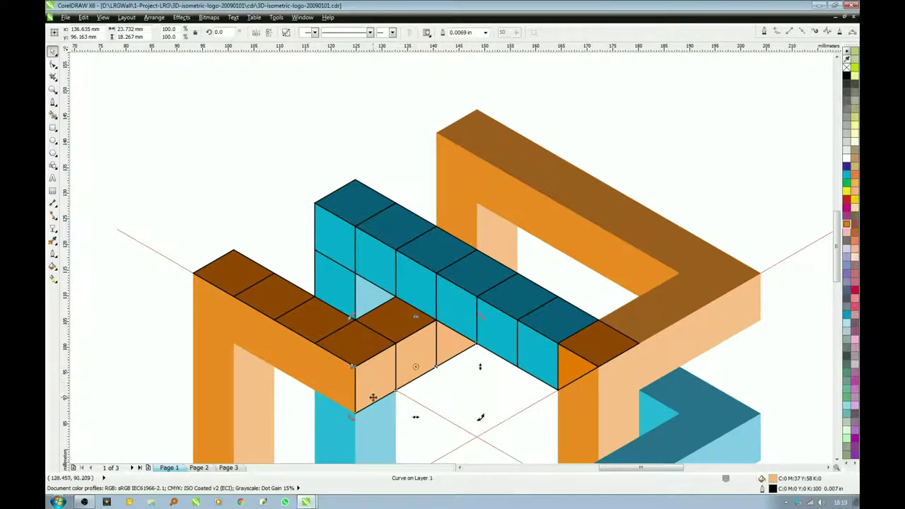
pyautogui.click(336, 251)
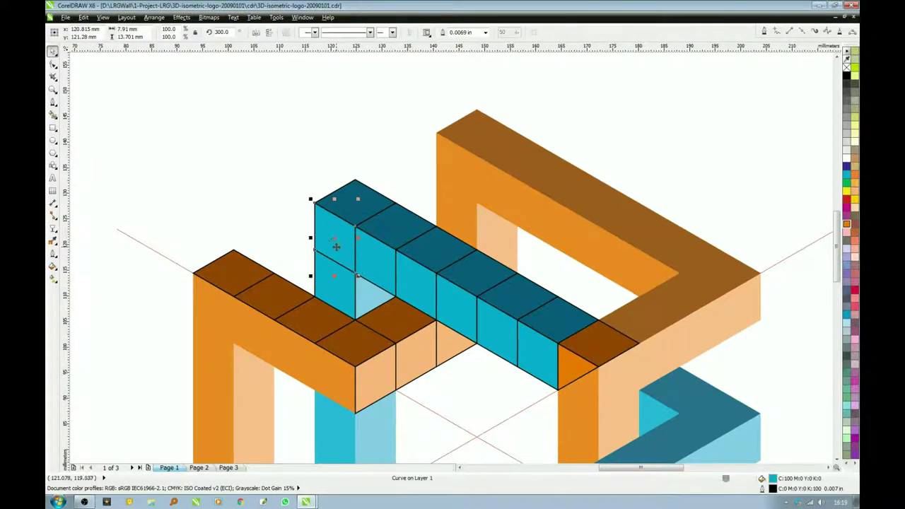
pyautogui.moveTo(329, 236); pyautogui.dragTo(341, 239)
pyautogui.press('Escape')
# - Place a cyan face copy beside the teal bar, stretch it down, and trim it to a triangle
pyautogui.moveTo(376, 276)
pyautogui.mouseDown()
pyautogui.moveTo(436, 275)
pyautogui.moveTo(474, 290)
pyautogui.moveTo(476, 251)
pyautogui.mouseUp()
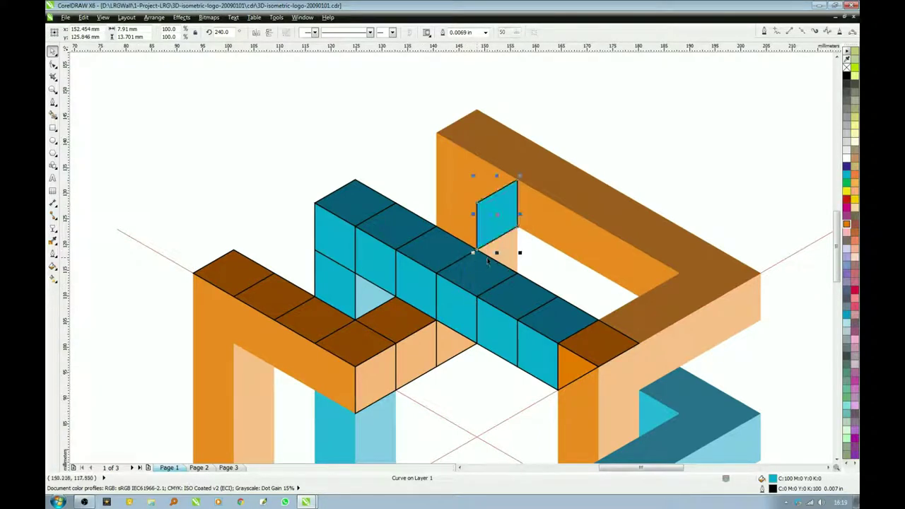
pyautogui.moveTo(478, 202); pyautogui.dragTo(477, 275)
pyautogui.hotkey('ctrl', 'z')
pyautogui.moveTo(477, 203); pyautogui.dragTo(477, 237)
pyautogui.moveTo(476, 250); pyautogui.dragTo(478, 272)
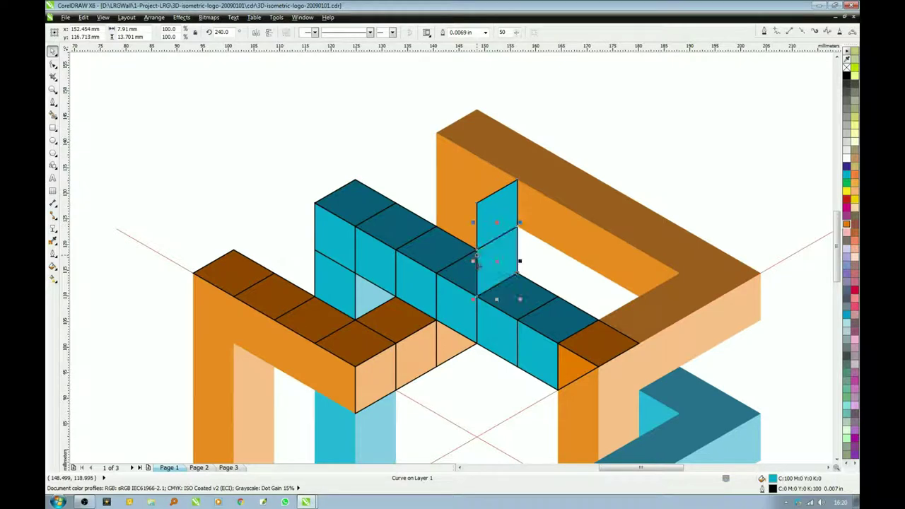
pyautogui.press('F10')
pyautogui.hotkey('ctrl', 'z')
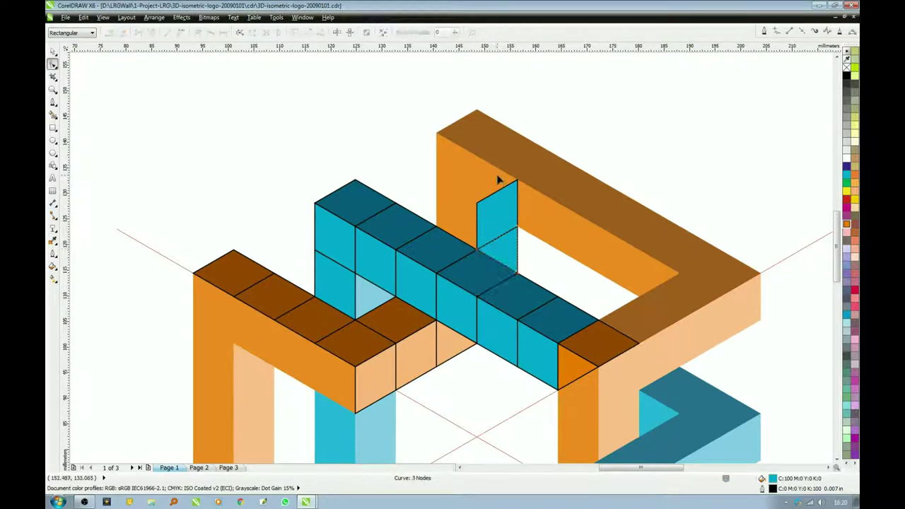
pyautogui.doubleClick(516, 181)
pyautogui.press('space')
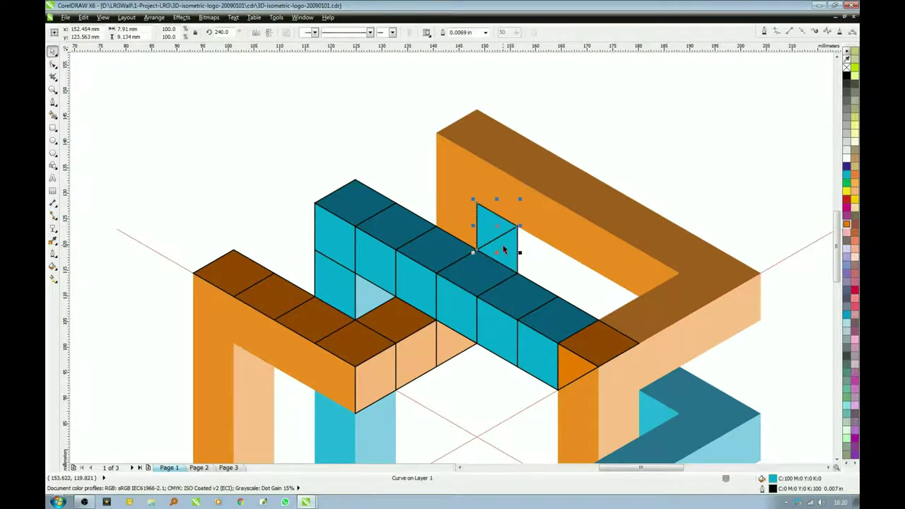
# - Combine the blue face with the peach face so it turns peach, then copy a blue face behind the beam
pyautogui.keyDown('shift'); pyautogui.click(448, 345); pyautogui.keyUp('shift')
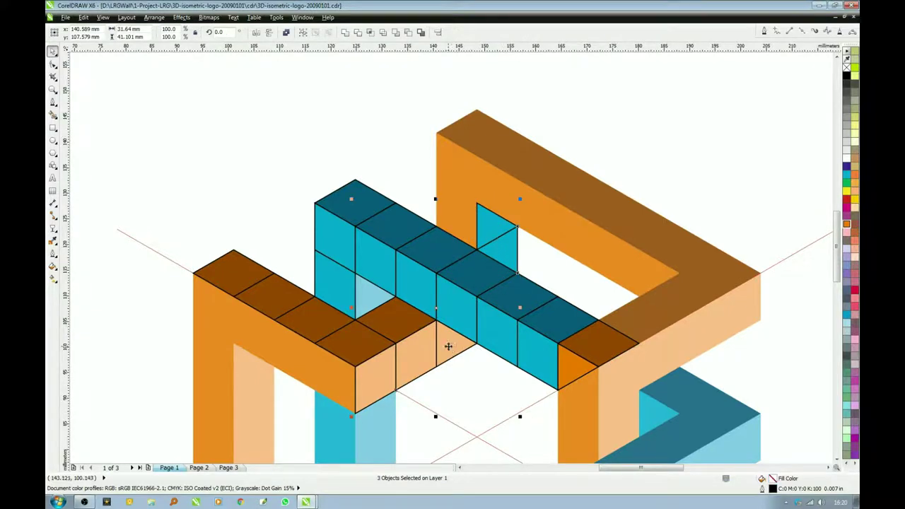
pyautogui.hotkey('ctrl', 'l')
pyautogui.press('Escape')
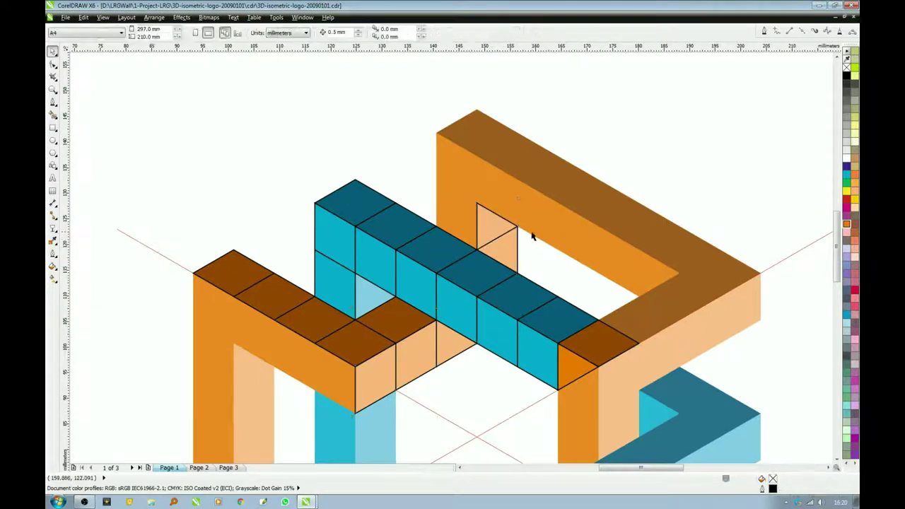
pyautogui.click(414, 287)
pyautogui.moveTo(399, 309); pyautogui.dragTo(436, 225)
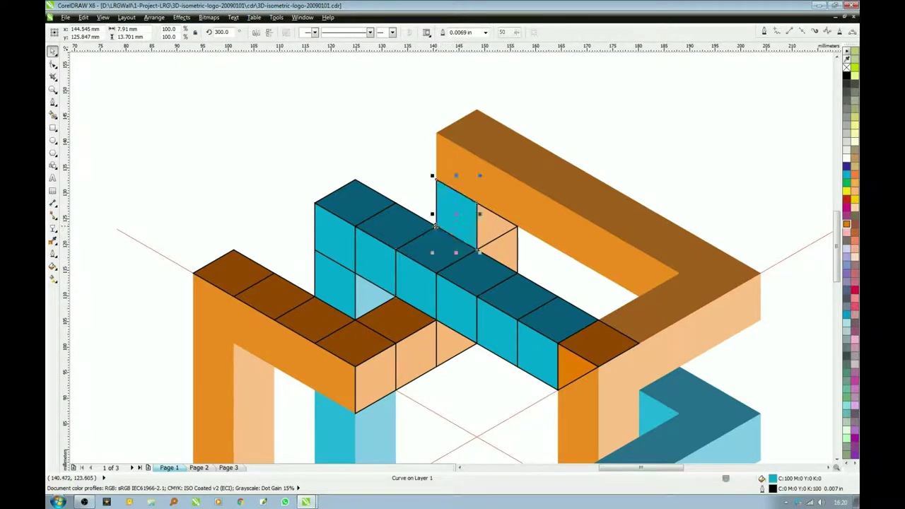
# - Build an orange two-face column behind the blue beam and cap it with a brown top face
pyautogui.keyDown('shift'); pyautogui.click(433, 183); pyautogui.keyUp('shift')
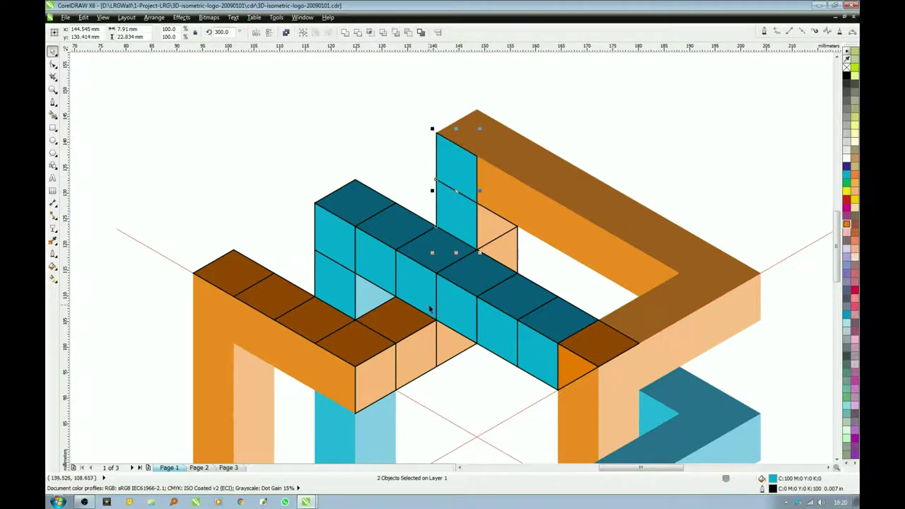
pyautogui.click(845, 225)
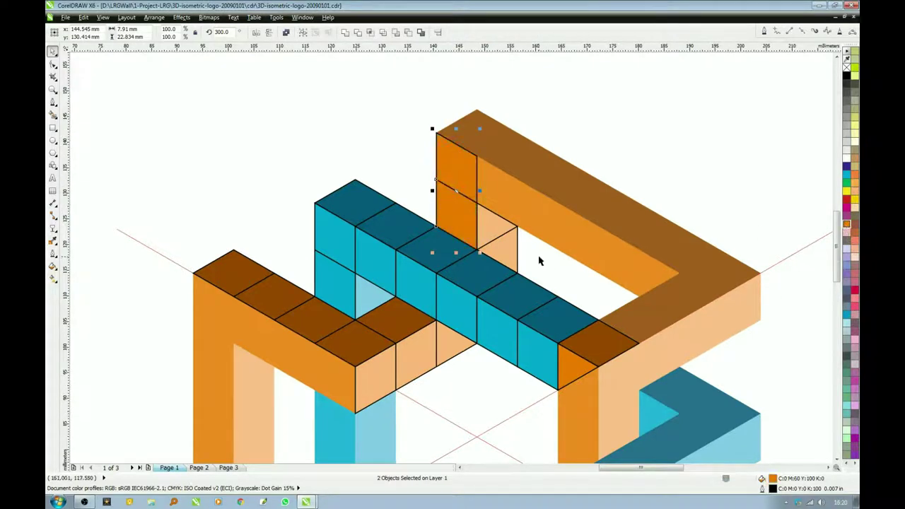
pyautogui.press('Escape')
pyautogui.click(354, 216)
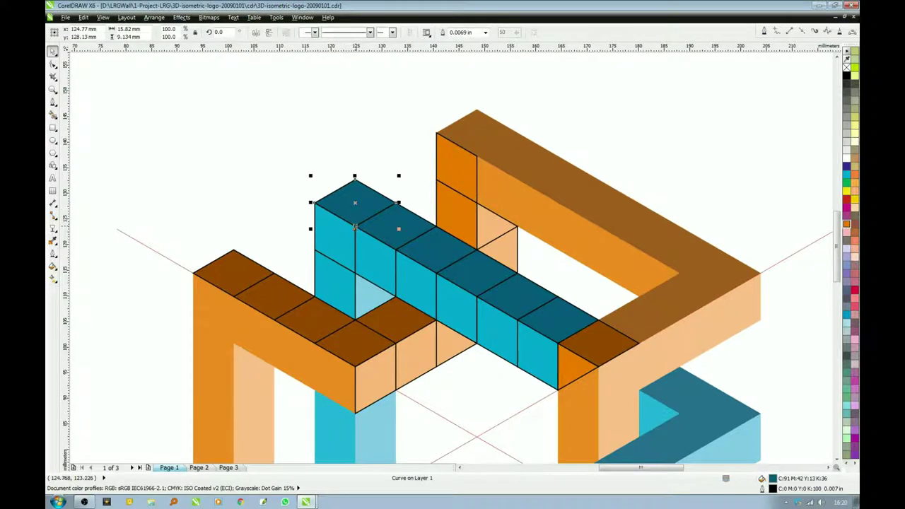
pyautogui.moveTo(355, 226); pyautogui.dragTo(478, 159)
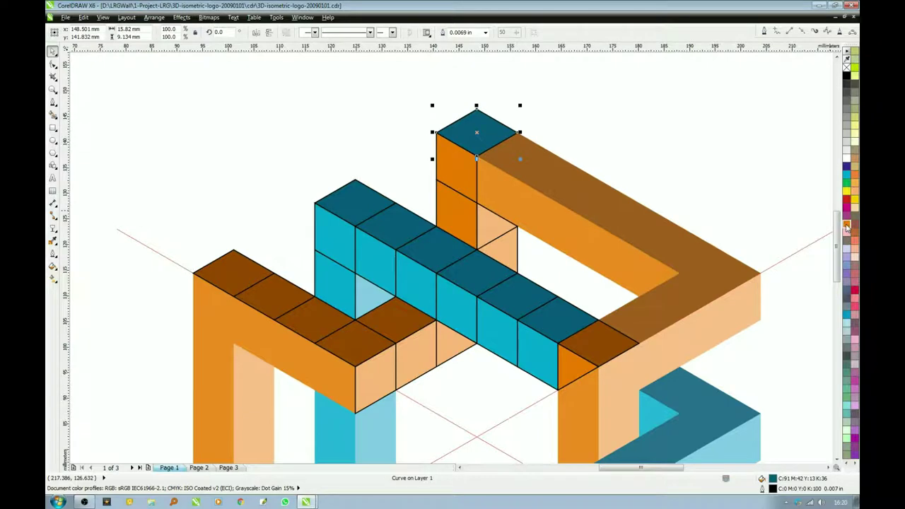
pyautogui.moveTo(846, 226); pyautogui.dragTo(817, 244)
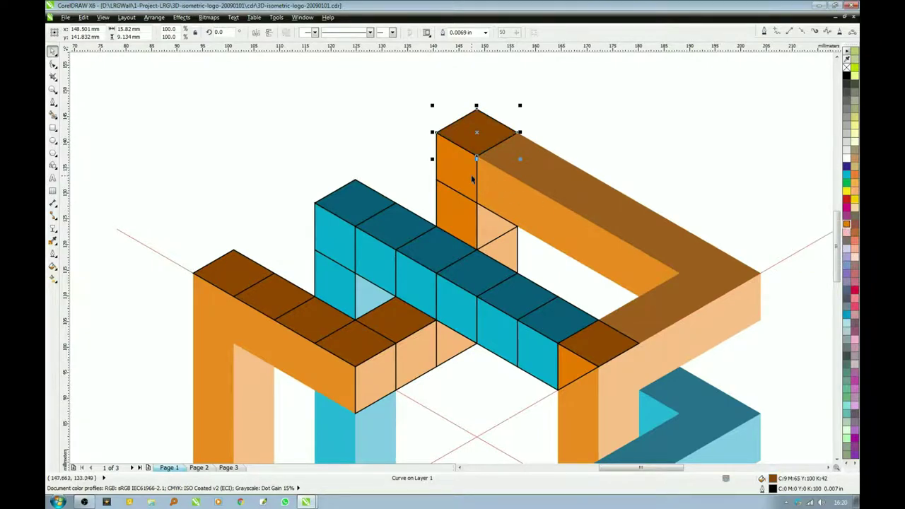
pyautogui.keyDown('shift'); pyautogui.click(465, 175); pyautogui.keyUp('shift')
# - Repeat the brown-topped orange cube along the upper beam and shift the end top face toward the right arm
pyautogui.moveTo(436, 132); pyautogui.dragTo(477, 154)
pyautogui.rightClick(478, 157)
pyautogui.hotkey('ctrl', 'r')
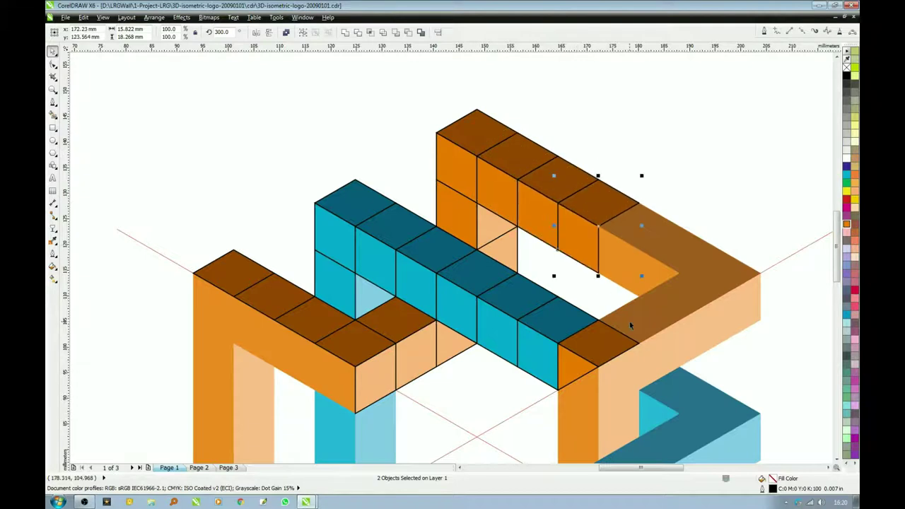
pyautogui.hotkey('ctrl', 'r')
pyautogui.hotkey('ctrl', 'r')
pyautogui.hotkey('ctrl', 'r')
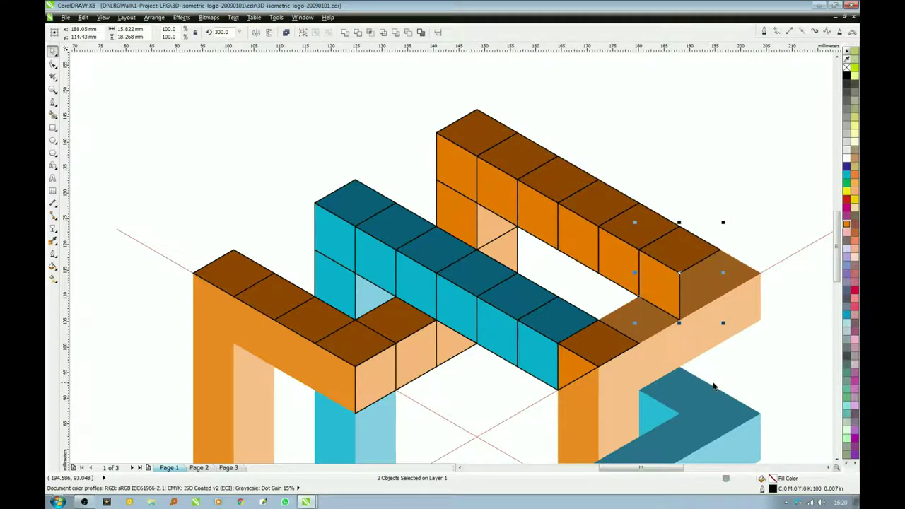
pyautogui.click(679, 322)
pyautogui.press('F10')
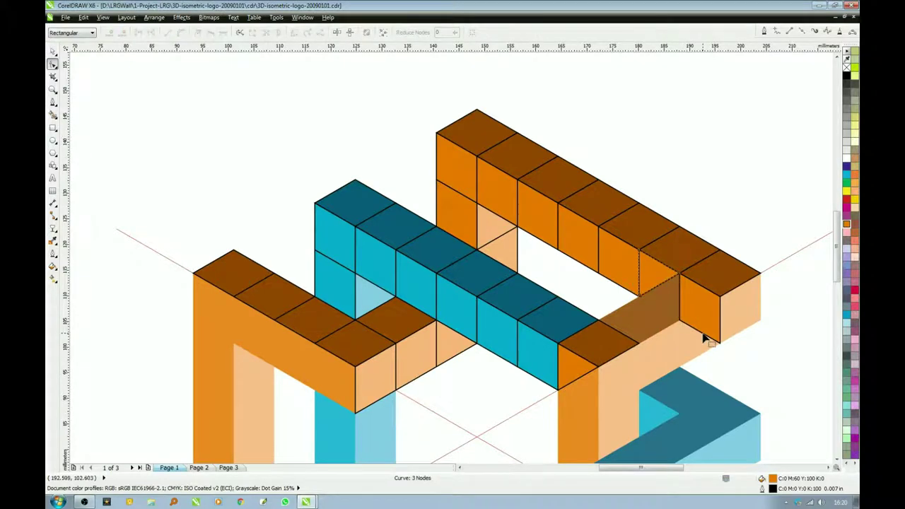
pyautogui.press('space')
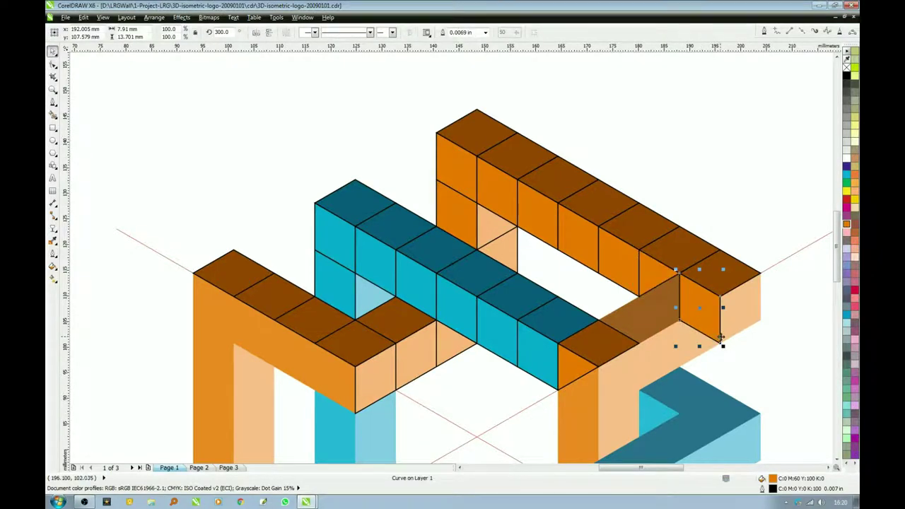
pyautogui.hotkey('ctrl', 'z')
pyautogui.click(710, 275)
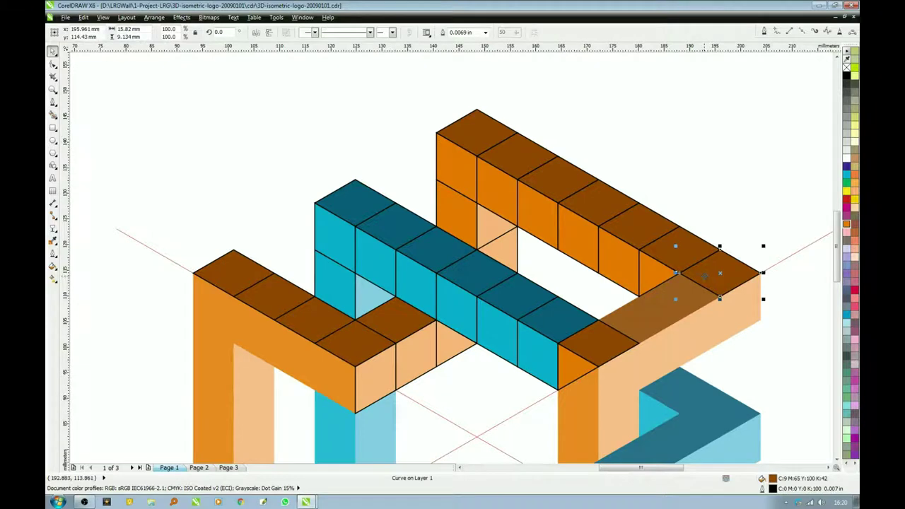
pyautogui.moveTo(720, 247); pyautogui.dragTo(677, 272)
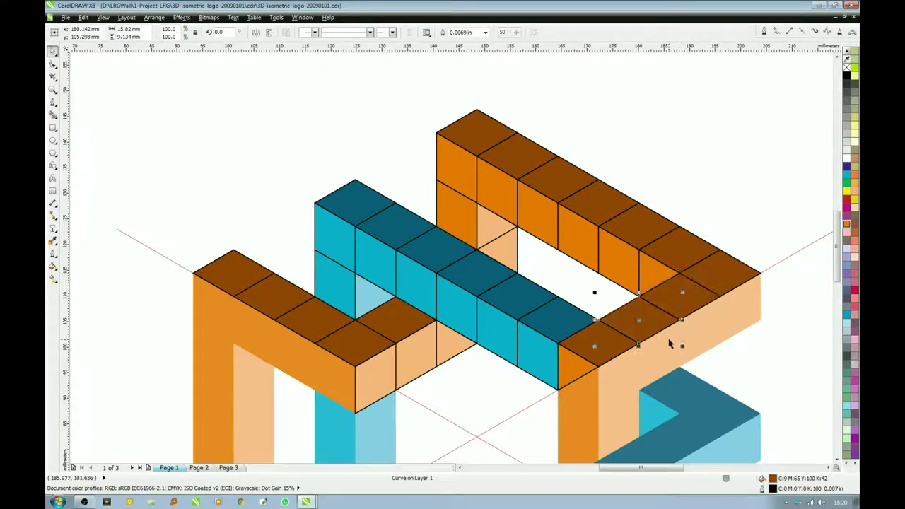
# - Fit a brown top face into the corner by the blue beam and select the right arm's brown tops
pyautogui.moveTo(680, 277); pyautogui.dragTo(598, 317)
pyautogui.keyDown('shift'); pyautogui.click(648, 317); pyautogui.keyUp('shift')
pyautogui.keyDown('shift'); pyautogui.click(705, 281); pyautogui.keyUp('shift')
pyautogui.keyDown('shift'); pyautogui.click(693, 258); pyautogui.keyUp('shift')
pyautogui.keyDown('shift'); pyautogui.click(681, 250); pyautogui.keyUp('shift')
pyautogui.keyDown('shift'); pyautogui.click(629, 229); pyautogui.keyUp('shift')
pyautogui.keyDown('shift'); pyautogui.click(606, 209); pyautogui.keyUp('shift')
pyautogui.keyDown('shift'); pyautogui.click(564, 175); pyautogui.keyUp('shift')
pyautogui.keyDown('shift'); pyautogui.click(523, 152); pyautogui.keyUp('shift')
pyautogui.keyDown('shift'); pyautogui.click(492, 131); pyautogui.keyUp('shift')
# - Combine the right arm's orange front faces into a single shape
pyautogui.click(465, 217)
pyautogui.keyDown('shift'); pyautogui.click(457, 157); pyautogui.keyUp('shift')
pyautogui.keyDown('shift'); pyautogui.click(533, 210); pyautogui.keyUp('shift')
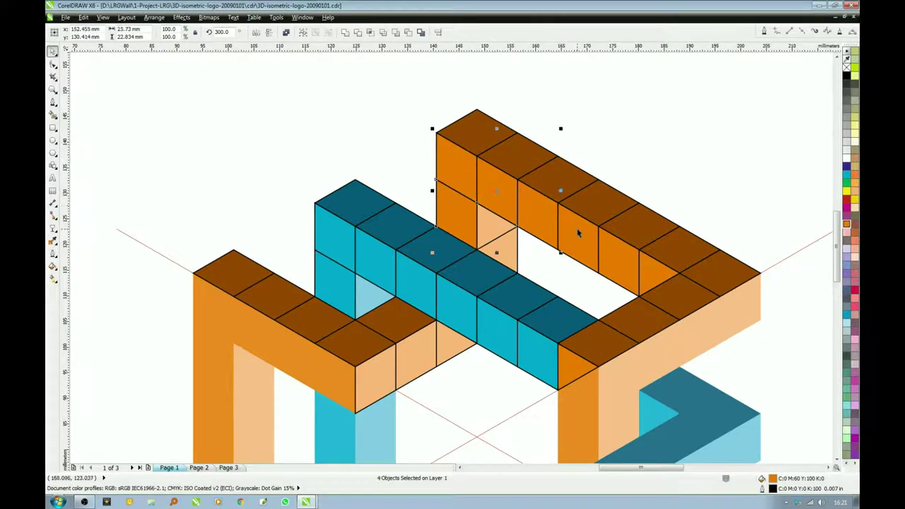
pyautogui.keyDown('shift'); pyautogui.click(580, 232); pyautogui.keyUp('shift')
pyautogui.keyDown('shift'); pyautogui.click(615, 251); pyautogui.keyUp('shift')
pyautogui.keyDown('shift'); pyautogui.click(654, 278); pyautogui.keyUp('shift')
pyautogui.hotkey('ctrl', 'l')
# - Merge one more face in, then combine the left and upper-right arms' brown top faces
pyautogui.keyDown('shift'); pyautogui.click(566, 371); pyautogui.keyUp('shift')
pyautogui.hotkey('ctrl', 'l')
pyautogui.click(389, 319)
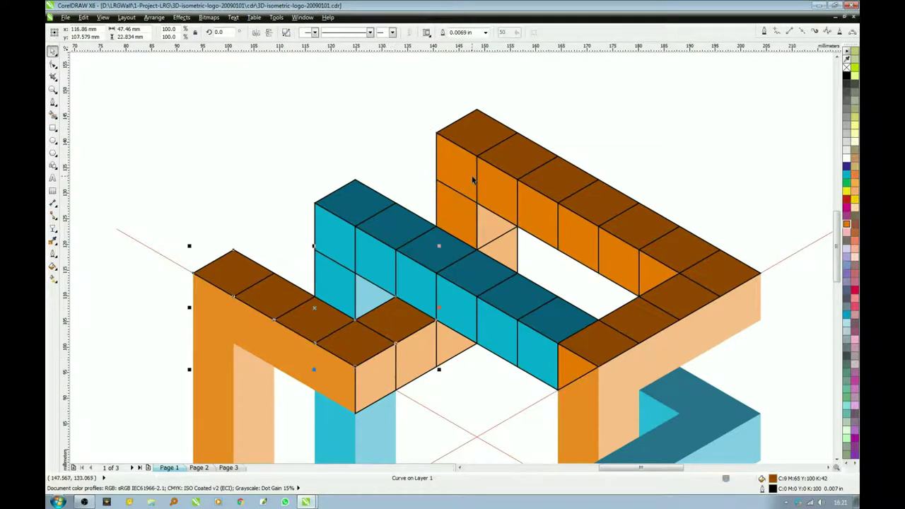
pyautogui.keyDown('shift'); pyautogui.click(471, 134); pyautogui.keyUp('shift')
pyautogui.hotkey('ctrl', 'l')
# - Select the blue cube faces along the lower blue beam
pyautogui.click(501, 244)
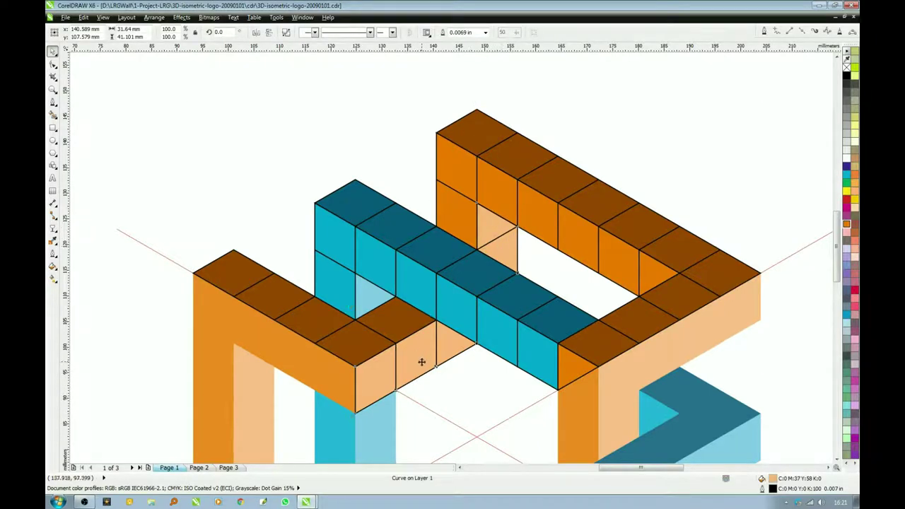
pyautogui.press('Escape')
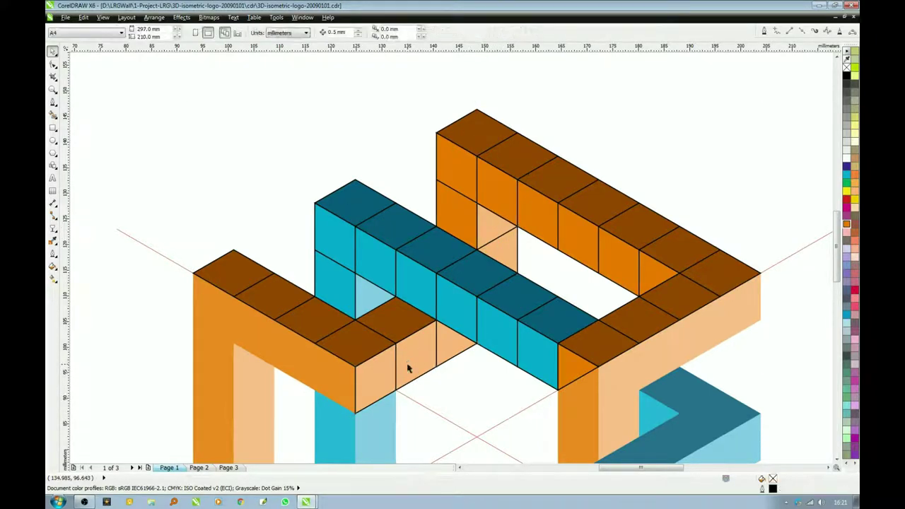
pyautogui.click(330, 285)
pyautogui.keyDown('shift'); pyautogui.click(333, 234); pyautogui.keyUp('shift')
pyautogui.keyDown('shift'); pyautogui.click(369, 254); pyautogui.keyUp('shift')
pyautogui.keyDown('shift'); pyautogui.click(416, 286); pyautogui.keyUp('shift')
pyautogui.keyDown('shift'); pyautogui.click(507, 331); pyautogui.keyUp('shift')
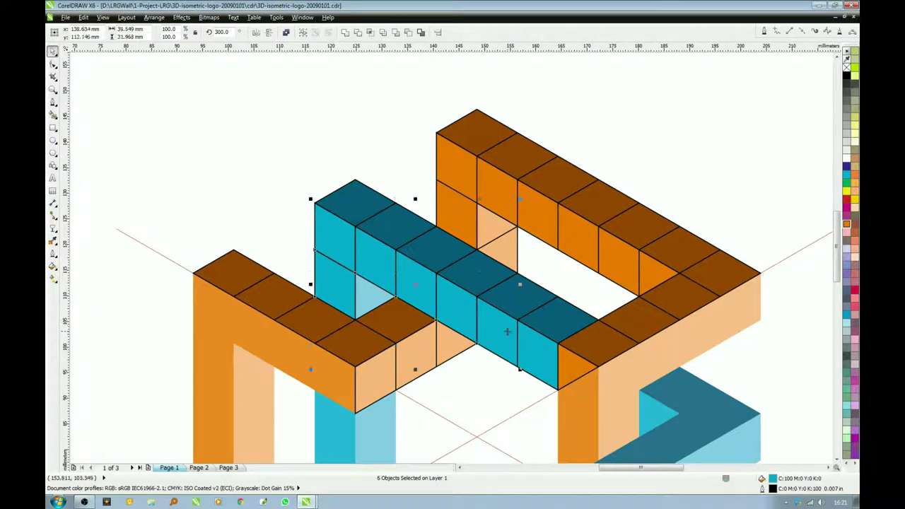
pyautogui.keyDown('shift'); pyautogui.click(542, 357); pyautogui.keyUp('shift')
# - Combine the blue row's dark blue top faces into one shape
pyautogui.click(554, 340)
pyautogui.keyDown('shift'); pyautogui.click(503, 293); pyautogui.keyUp('shift')
pyautogui.keyDown('shift'); pyautogui.click(472, 275); pyautogui.keyUp('shift')
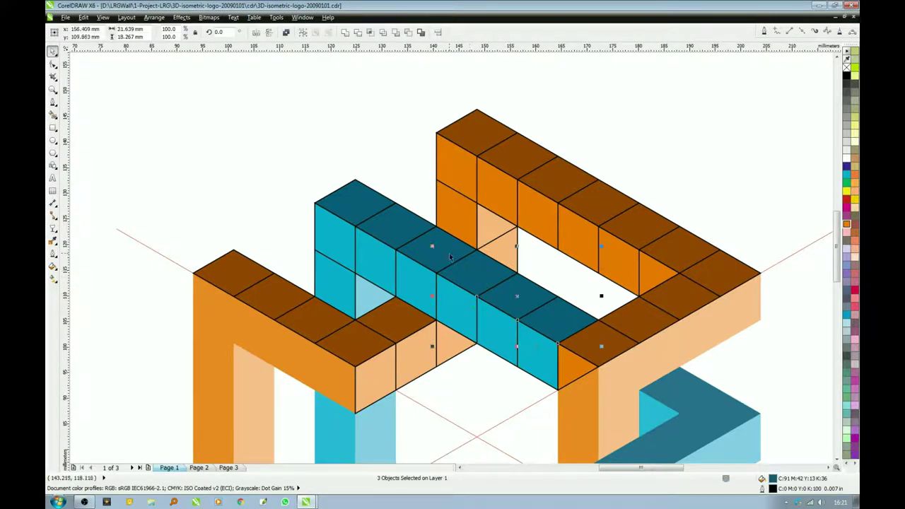
pyautogui.keyDown('shift'); pyautogui.click(436, 249); pyautogui.keyUp('shift')
pyautogui.keyDown('shift'); pyautogui.click(410, 228); pyautogui.keyUp('shift')
pyautogui.keyDown('shift'); pyautogui.click(381, 208); pyautogui.keyUp('shift')
pyautogui.hotkey('ctrl', 'l')
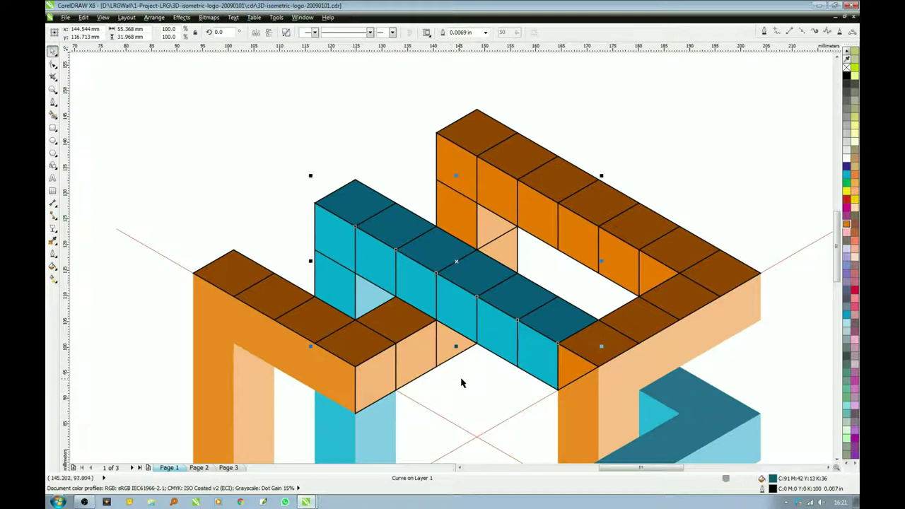
# - Check the peach face under the blue beam and select the left column's light blue faces
pyautogui.press('Escape')
pyautogui.moveTo(161, 65); pyautogui.dragTo(781, 417)
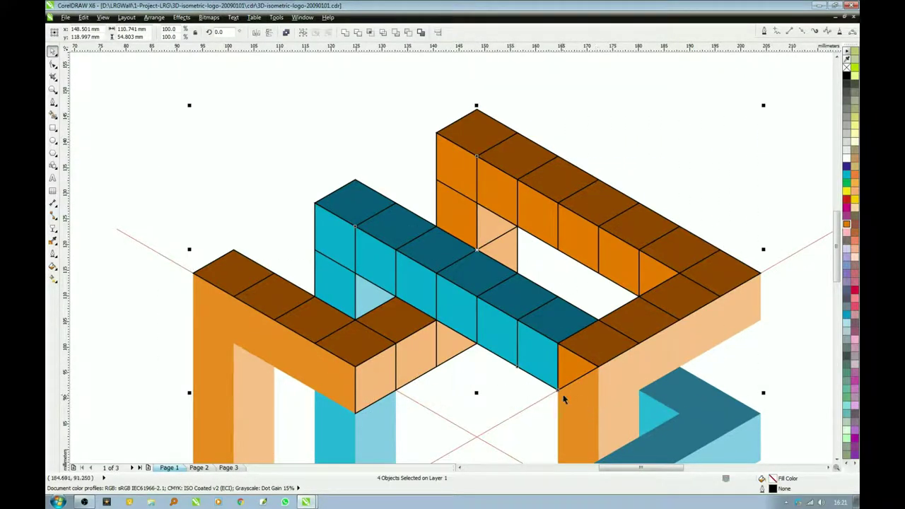
pyautogui.press('Escape')
pyautogui.click(423, 363)
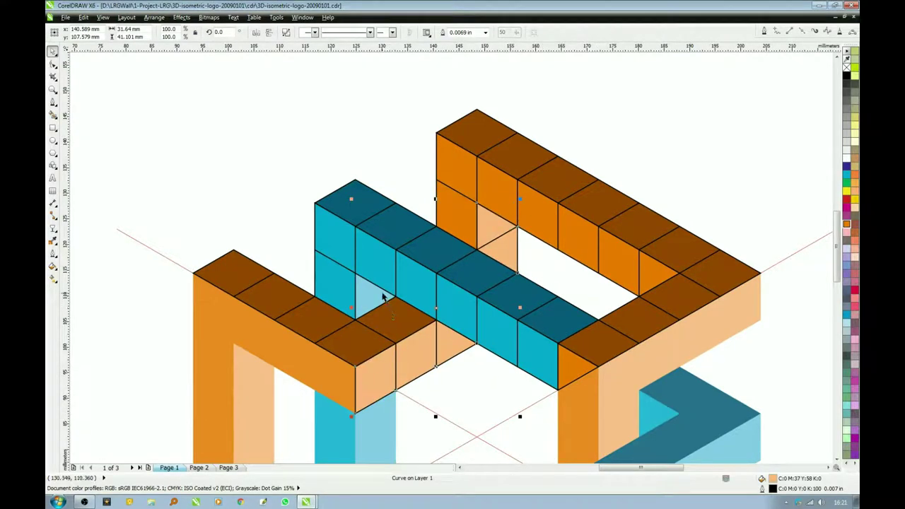
pyautogui.press('Escape')
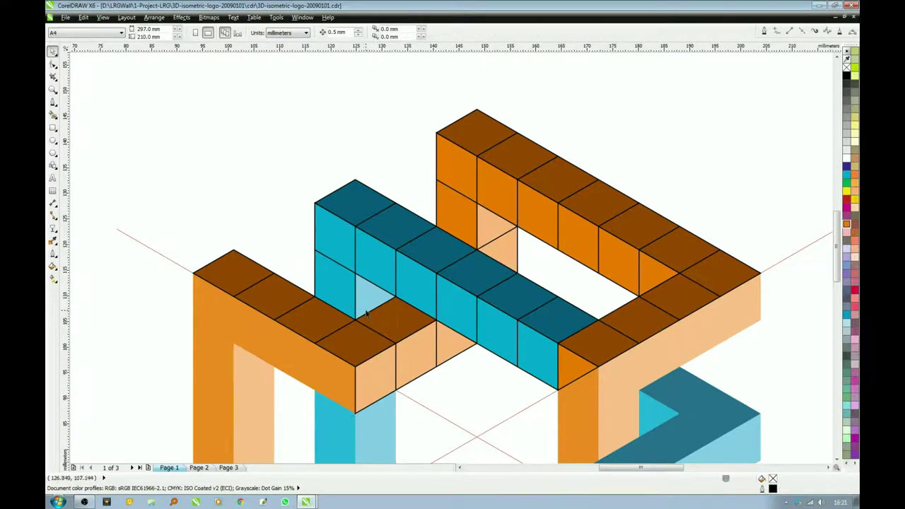
pyautogui.click(315, 264)
pyautogui.click(335, 293)
pyautogui.click(325, 281)
pyautogui.keyDown('shift'); pyautogui.click(327, 276); pyautogui.keyUp('shift')
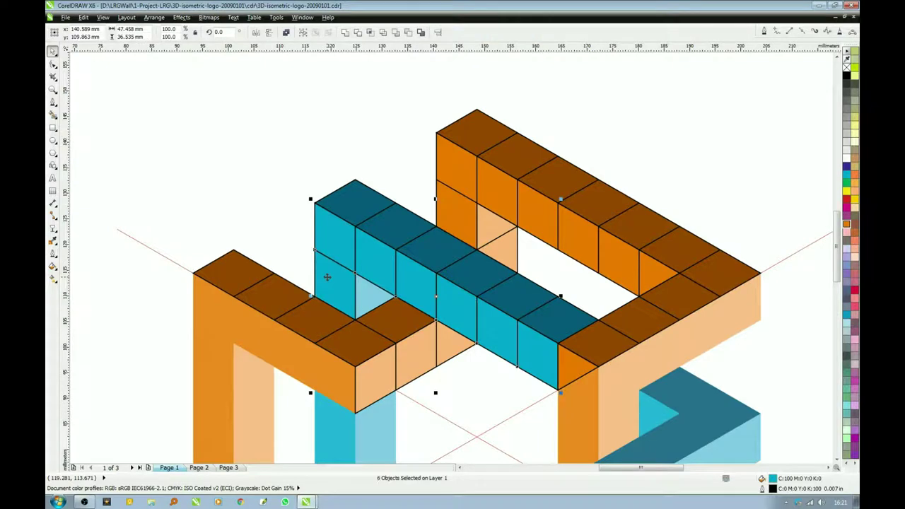
pyautogui.click(326, 276)
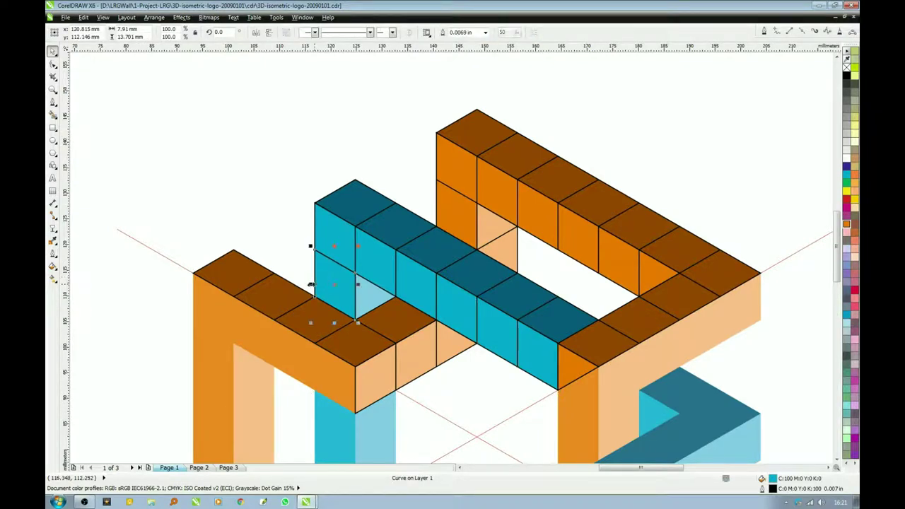
pyautogui.click(387, 296)
pyautogui.press('F10')
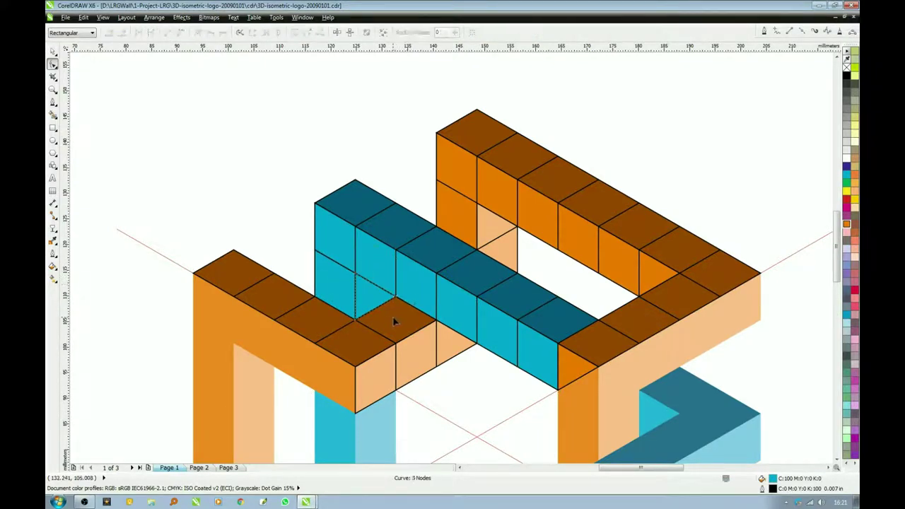
pyautogui.press('space')
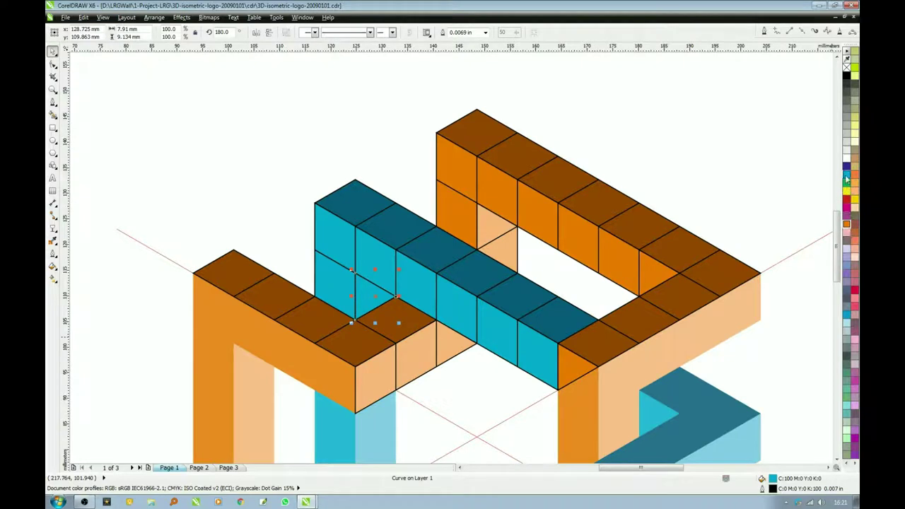
pyautogui.click(846, 179)
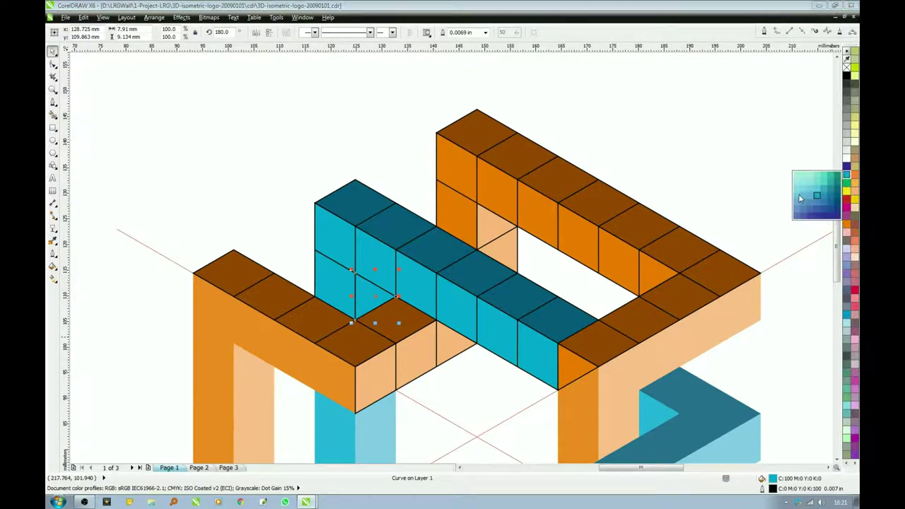
pyautogui.click(798, 197)
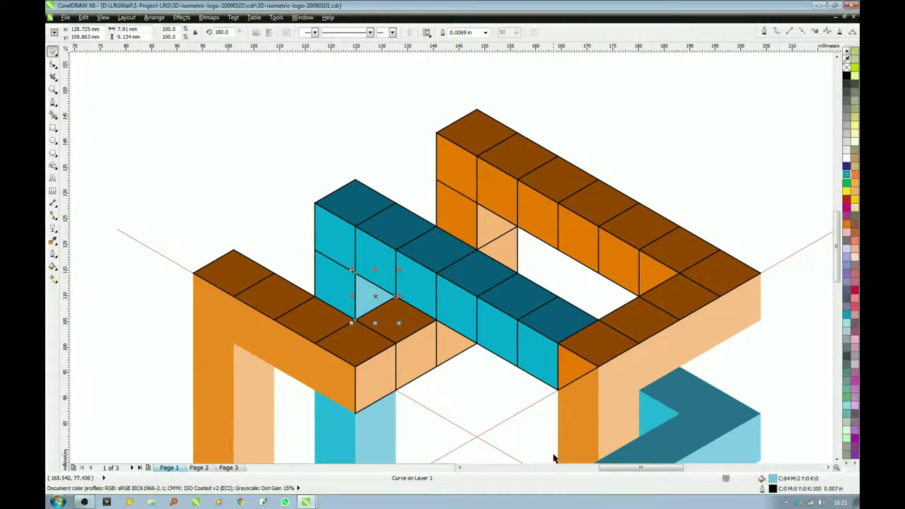
pyautogui.click(423, 399)
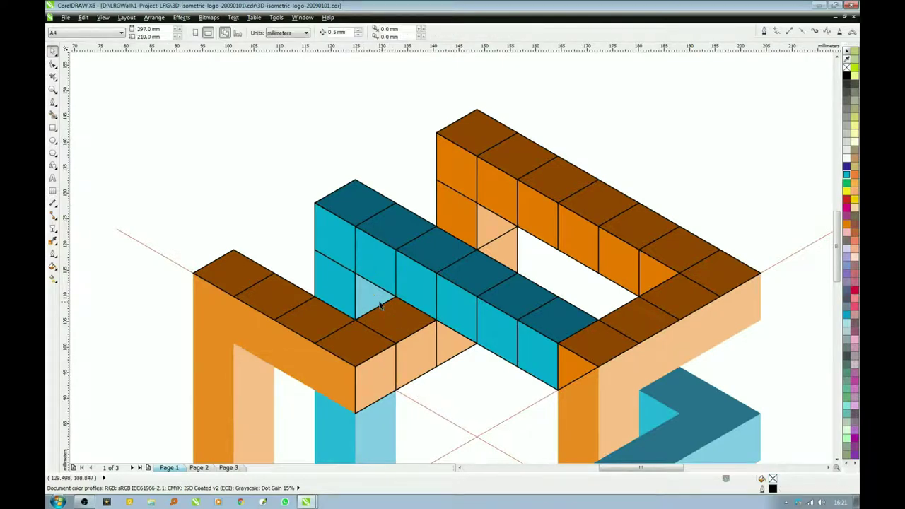
pyautogui.click(330, 290)
pyautogui.keyDown('shift'); pyautogui.click(332, 233); pyautogui.keyUp('shift')
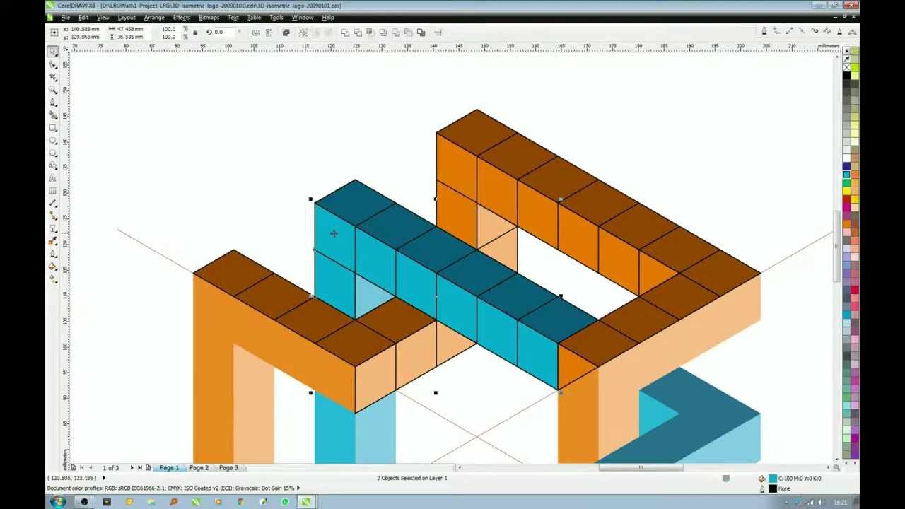
pyautogui.click(364, 293)
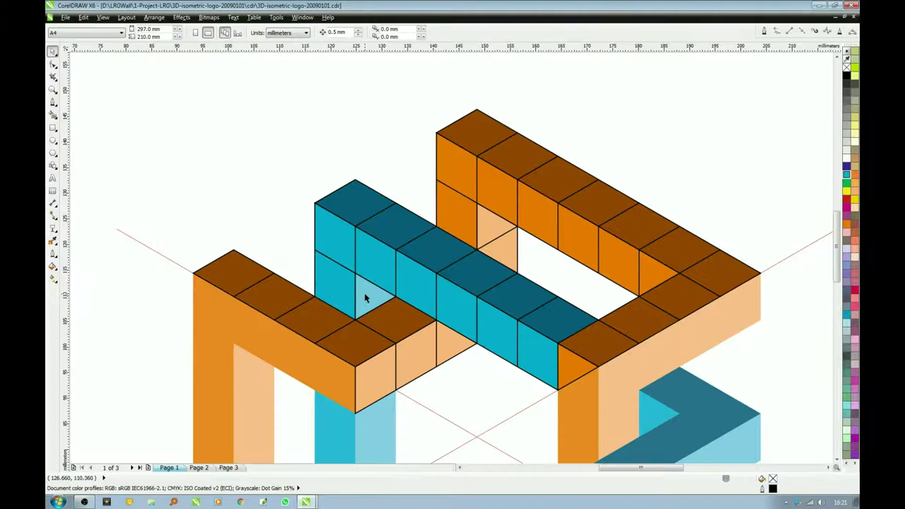
pyautogui.click(377, 227)
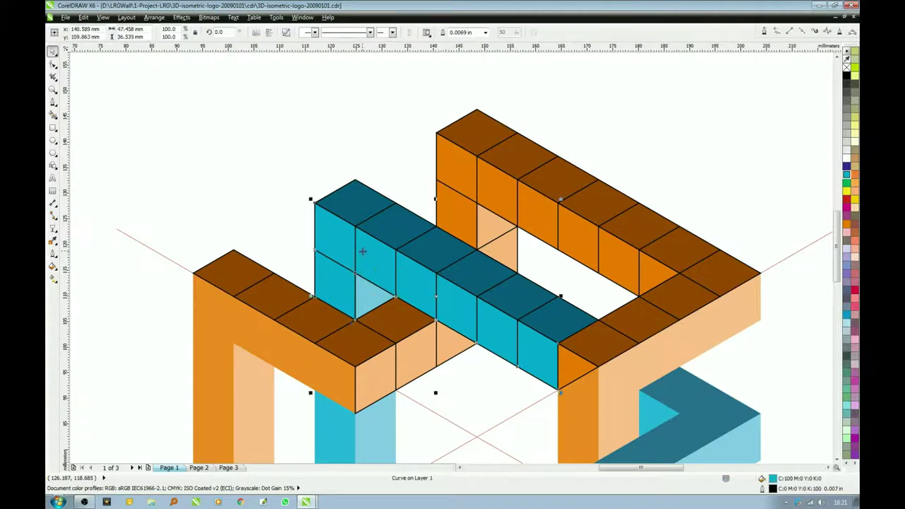
pyautogui.click(575, 365)
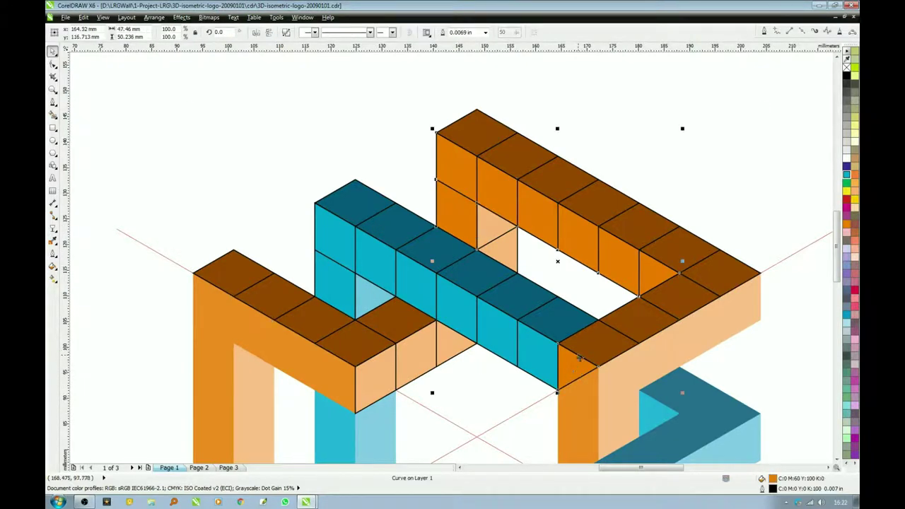
pyautogui.click(589, 346)
pyautogui.click(495, 247)
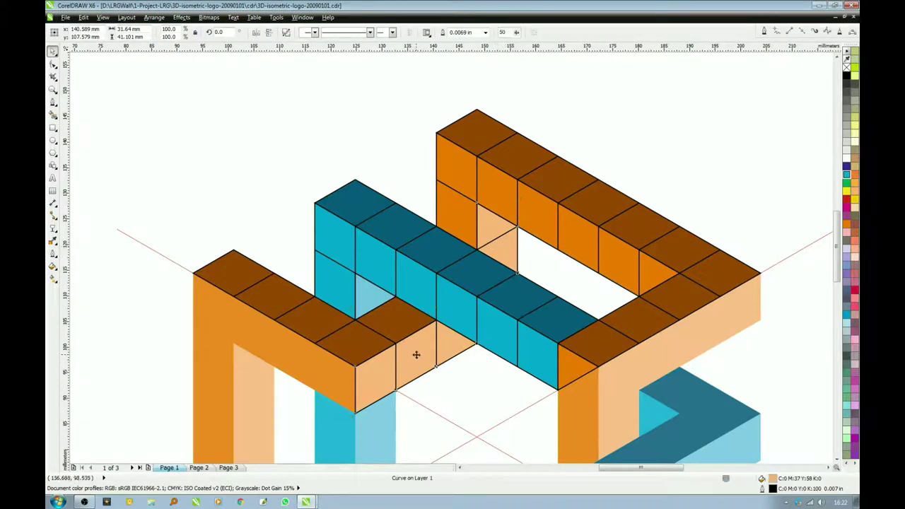
pyautogui.click(399, 323)
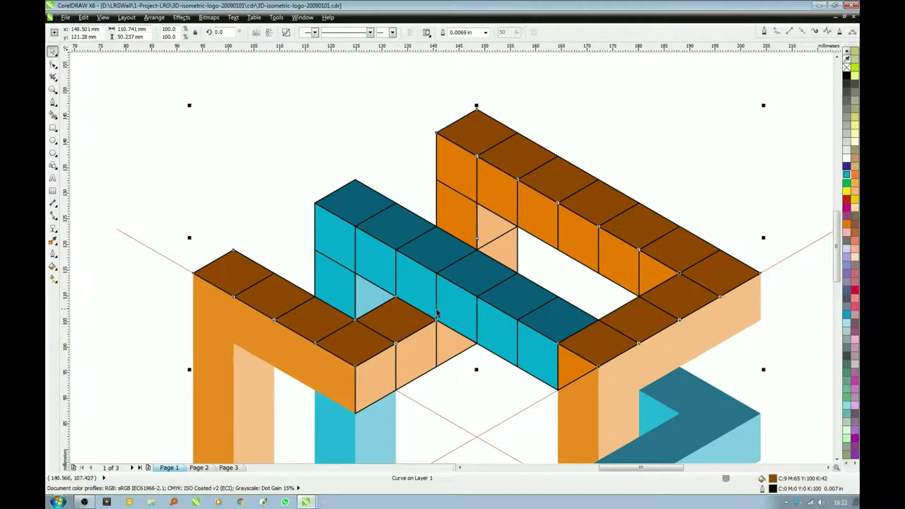
pyautogui.press('Escape')
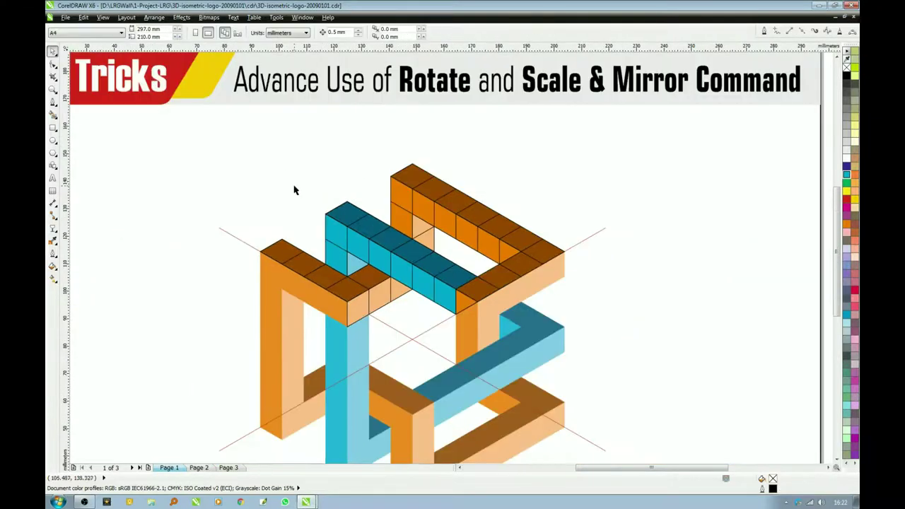
# - Group the six beam pieces and rotate a copy 120° around the logo's central corner
pyautogui.moveTo(236, 131)
pyautogui.mouseDown()
pyautogui.moveTo(596, 347)
pyautogui.moveTo(578, 349)
pyautogui.mouseUp()
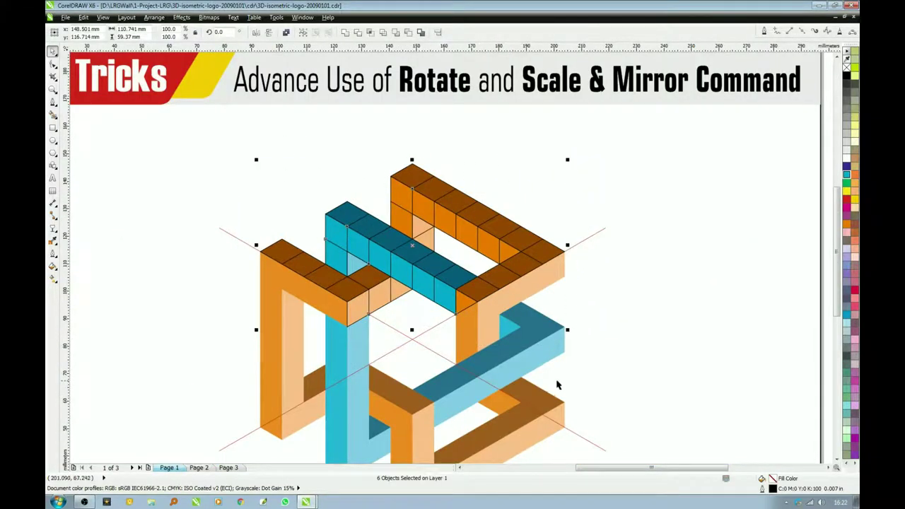
pyautogui.hotkey('ctrl', 'g')
pyautogui.click(411, 264)
pyautogui.moveTo(411, 245); pyautogui.dragTo(411, 338)
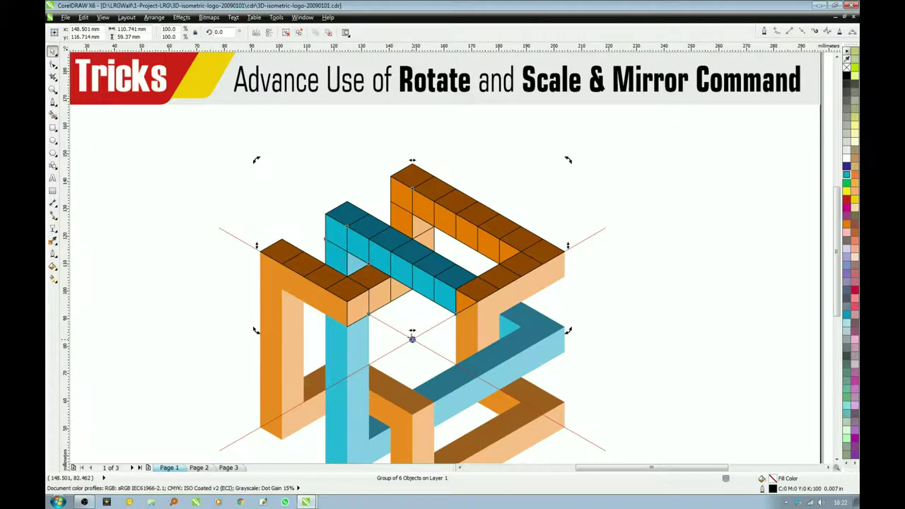
pyautogui.moveTo(568, 161); pyautogui.dragTo(456, 439)
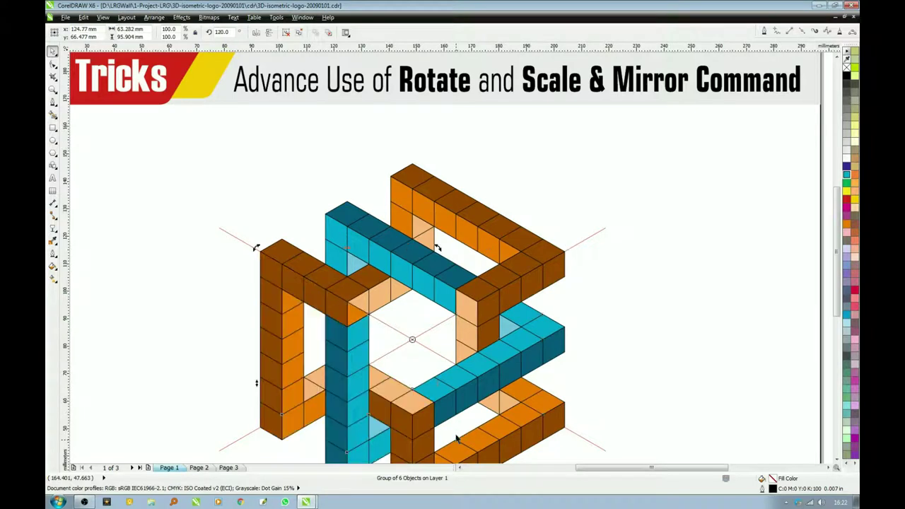
pyautogui.press('Escape')
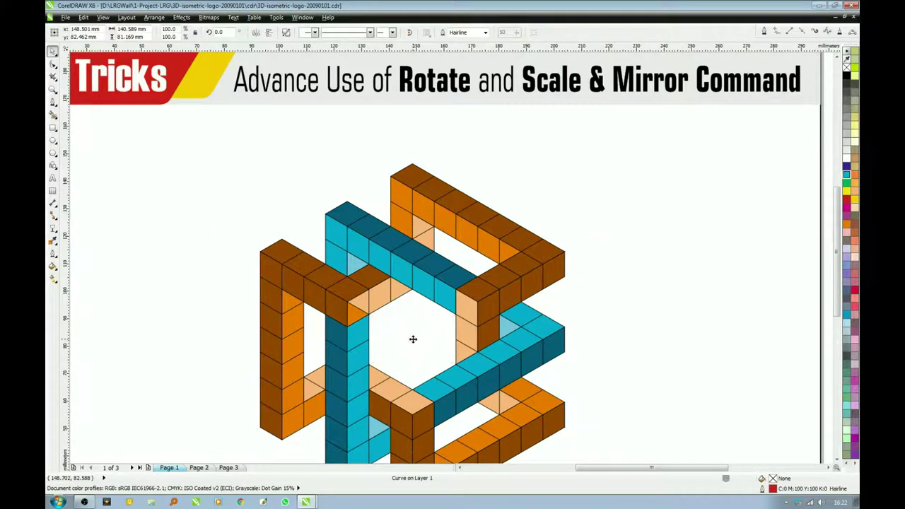
pyautogui.hotkey('shift', 'F4')
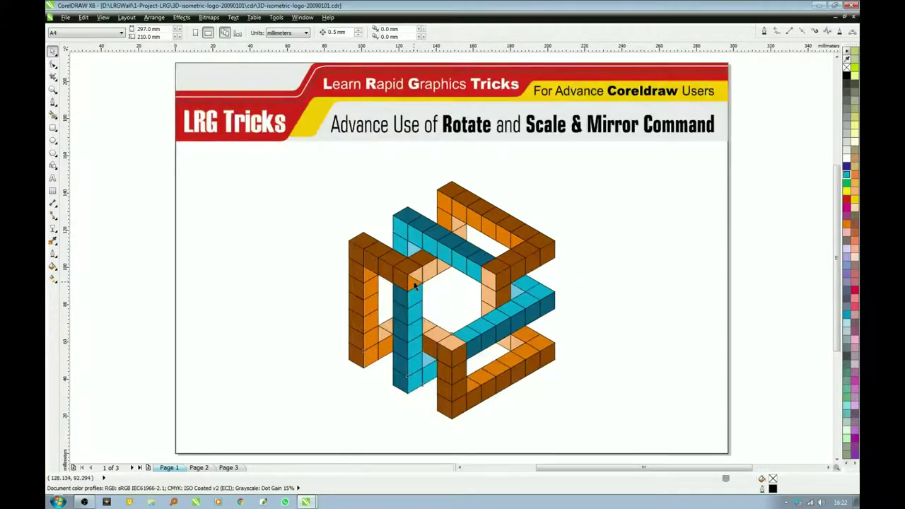
# - Try a peach tint on a rotated group, then undo it
pyautogui.click(415, 284)
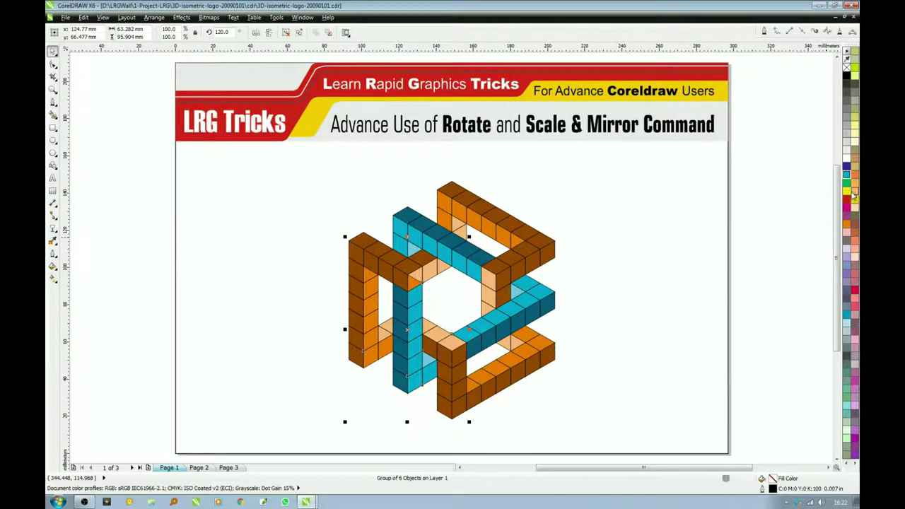
pyautogui.click(846, 226)
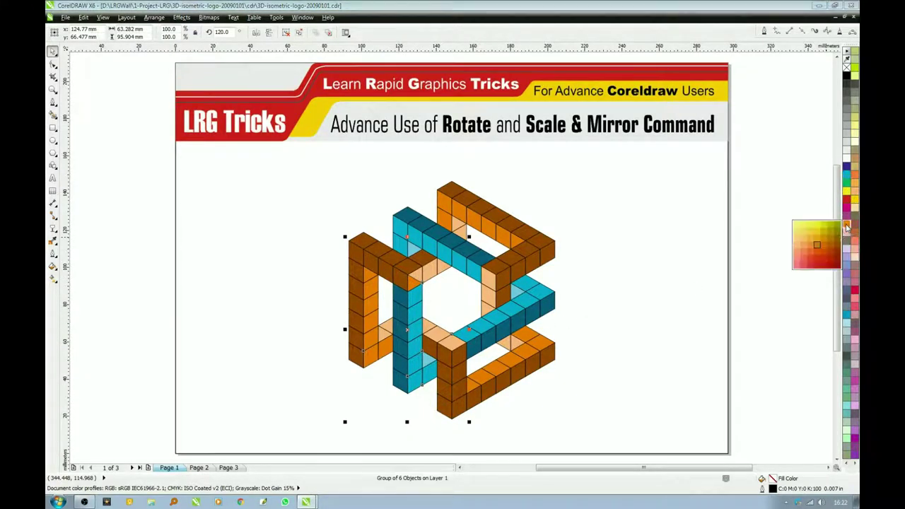
pyautogui.click(799, 247)
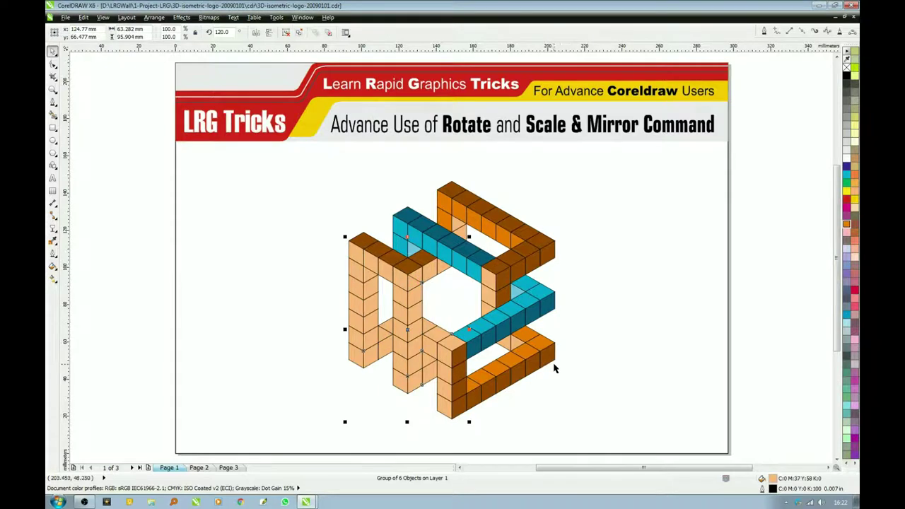
pyautogui.hotkey('ctrl', 'z')
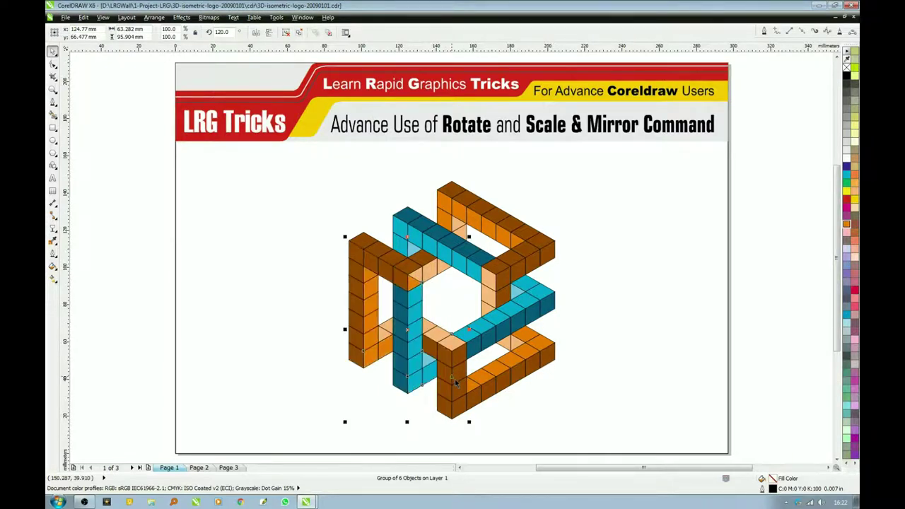
pyautogui.press('Escape')
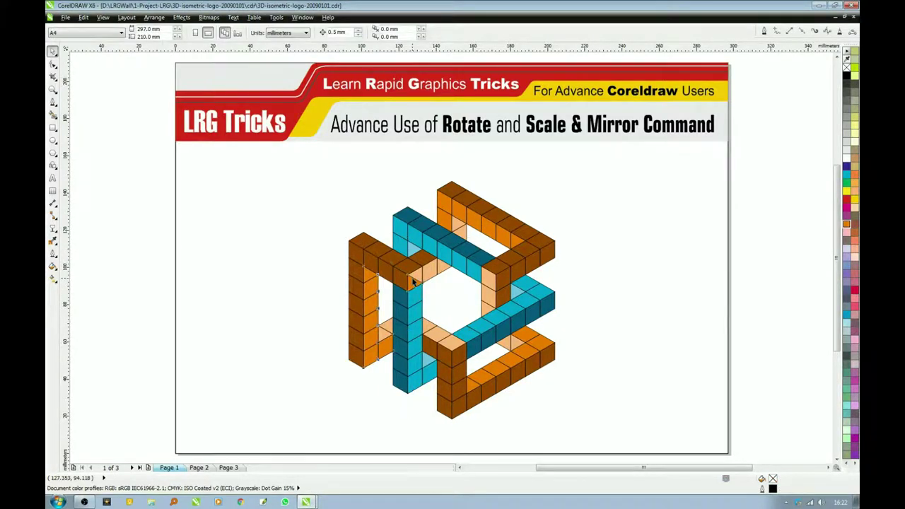
# - Make the left-arm piece light peach and the combined lower-right piece light orange
pyautogui.click(413, 280)
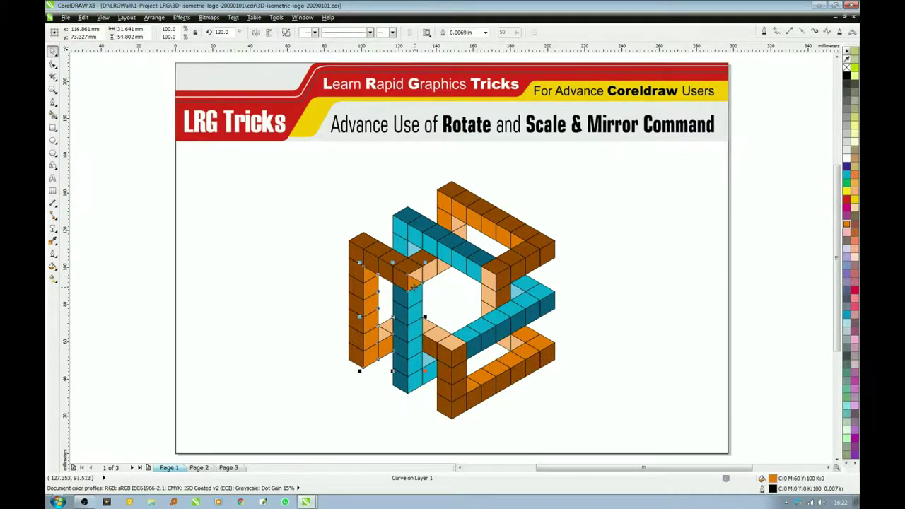
pyautogui.click(847, 224)
pyautogui.click(797, 246)
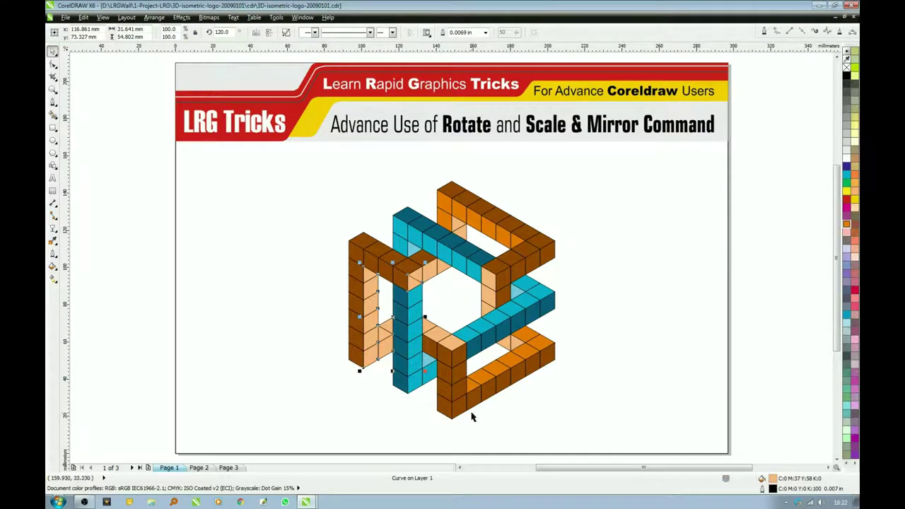
pyautogui.click(457, 370)
pyautogui.click(457, 369)
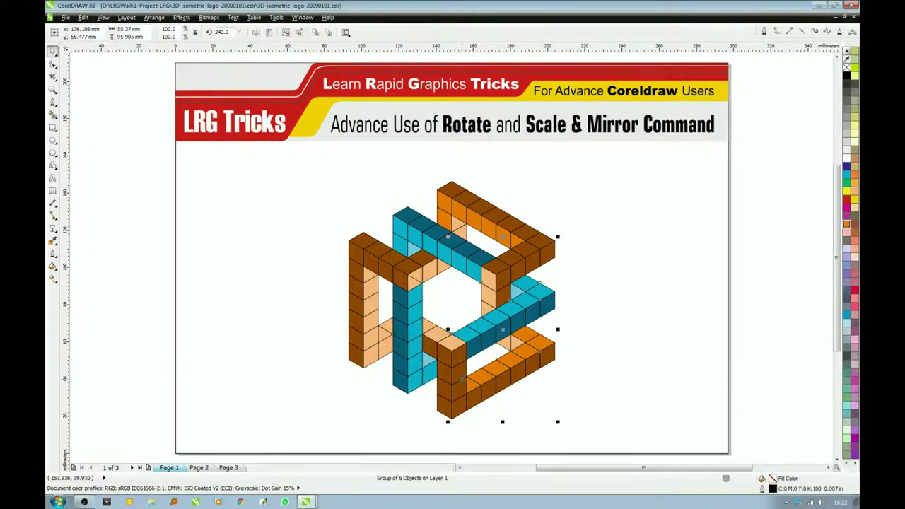
pyautogui.hotkey('ctrl', 'l')
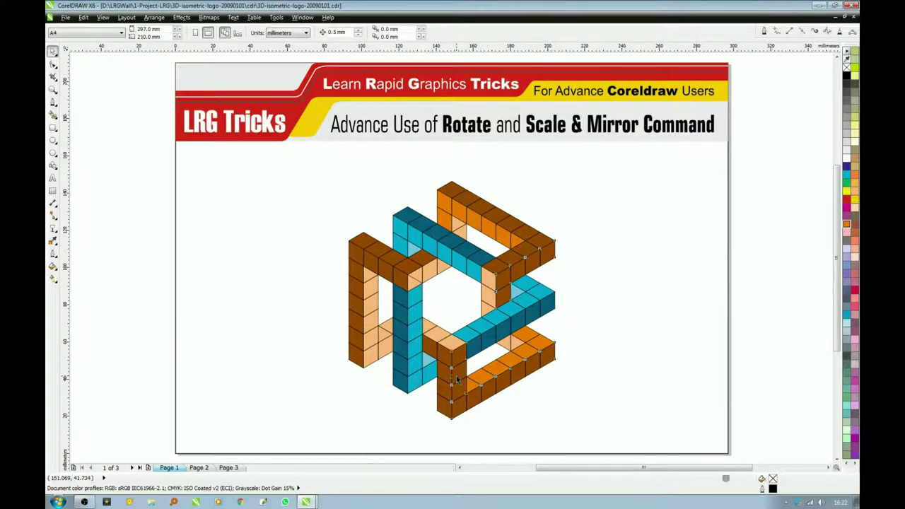
pyautogui.click(846, 224)
pyautogui.click(795, 247)
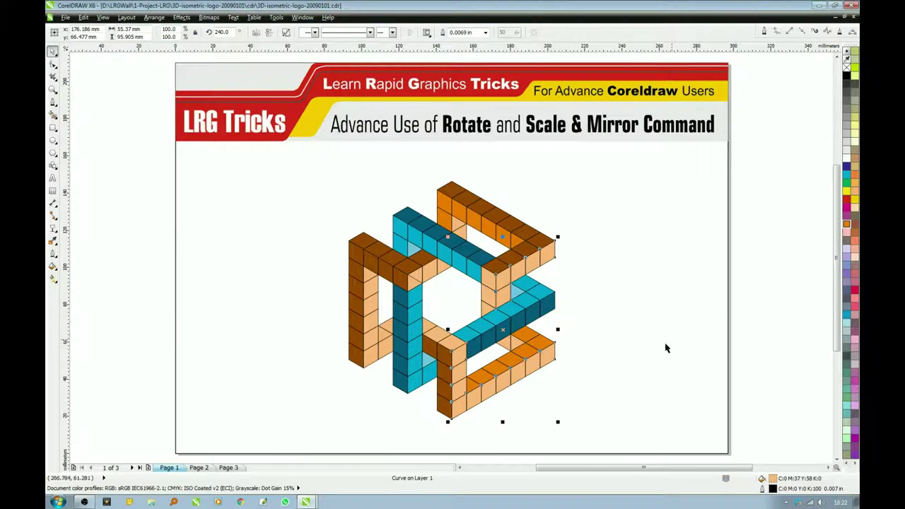
pyautogui.press('Escape')
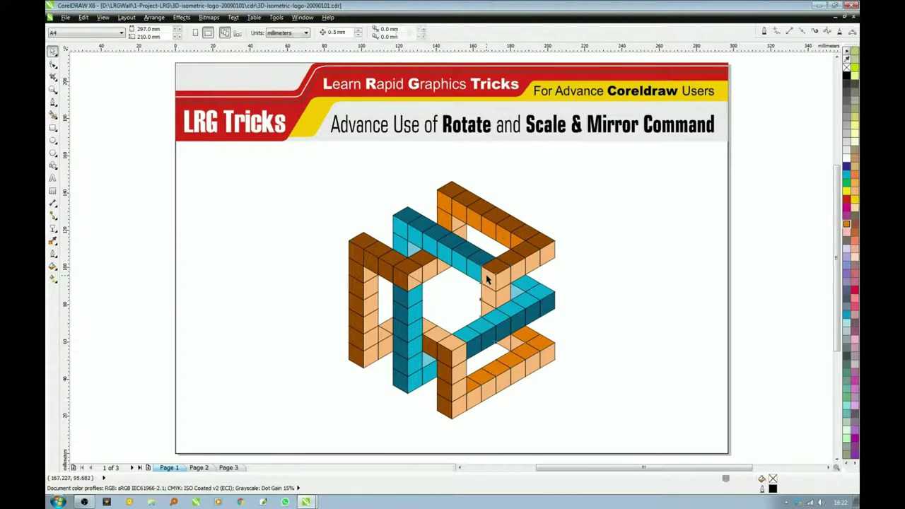
# - Fill two brown right-arm pieces orange and two central pieces dark brown-orange
pyautogui.click(486, 279)
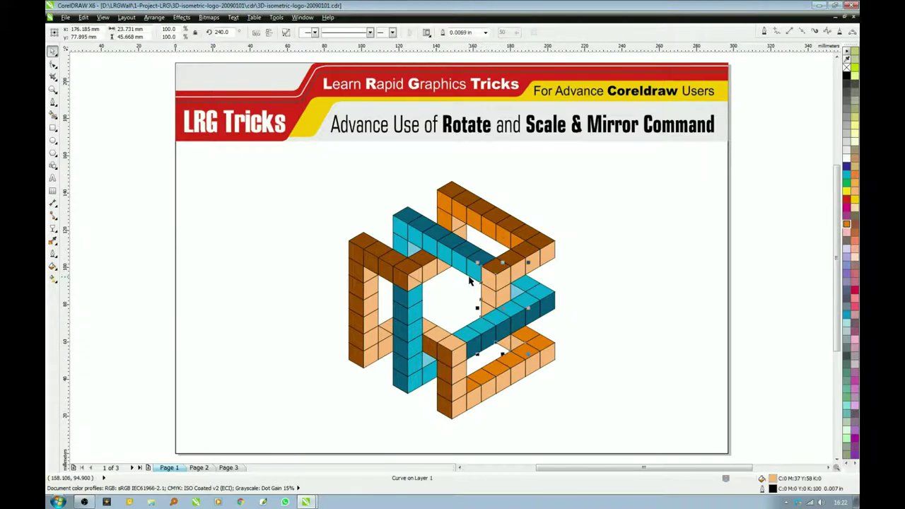
pyautogui.keyDown('shift'); pyautogui.click(442, 352); pyautogui.keyUp('shift')
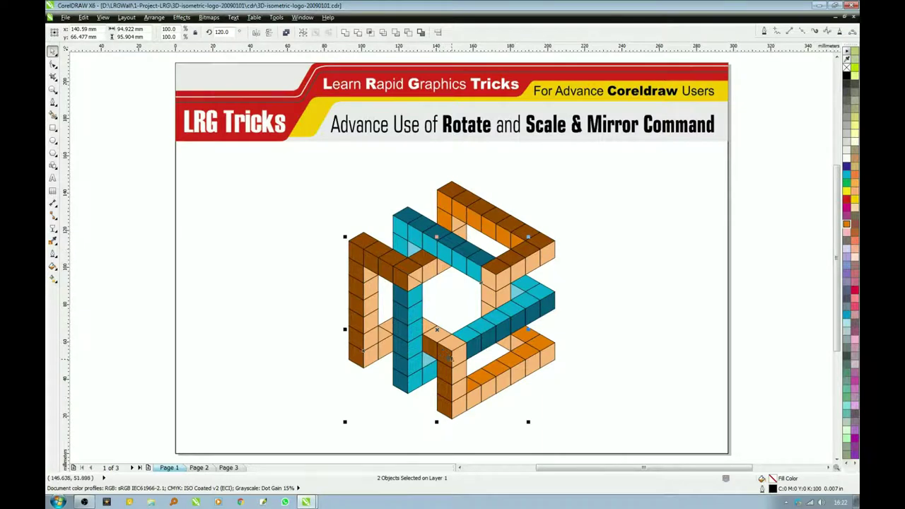
pyautogui.click(846, 224)
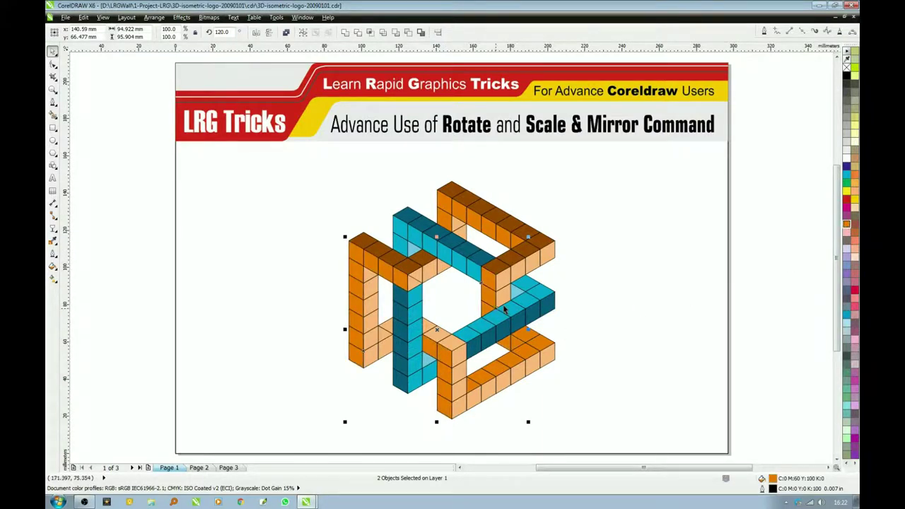
pyautogui.press('Escape')
pyautogui.click(524, 355)
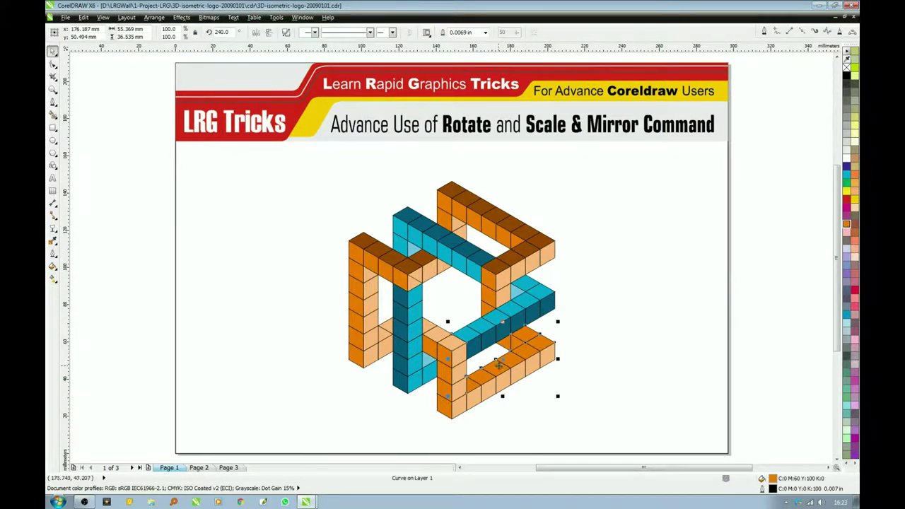
pyautogui.press('Escape')
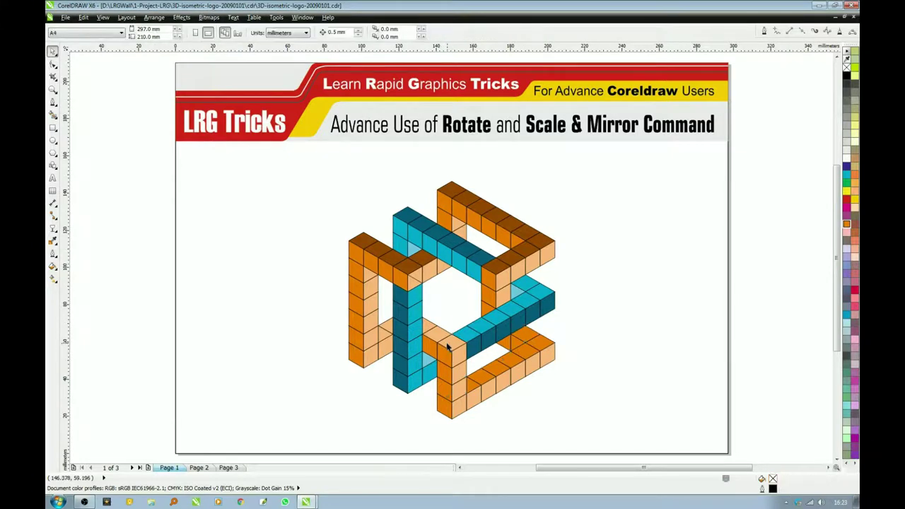
pyautogui.click(440, 339)
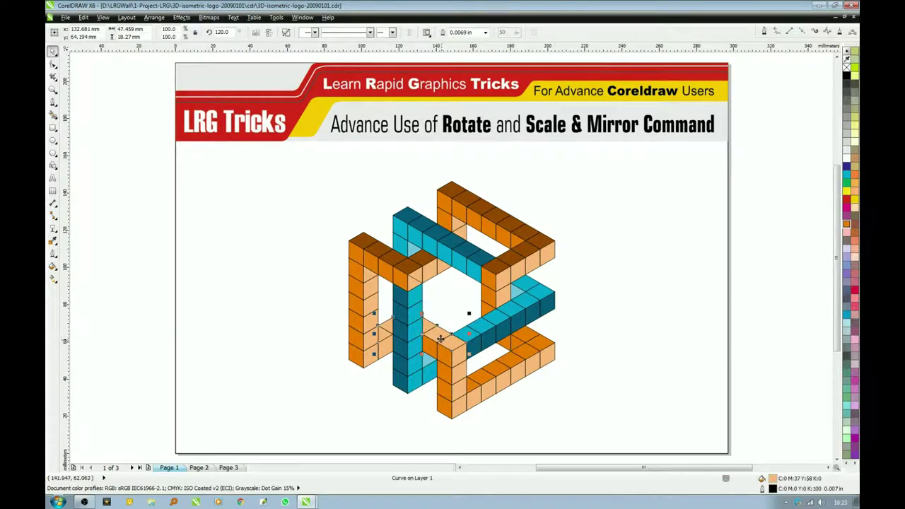
pyautogui.keyDown('shift'); pyautogui.click(519, 344); pyautogui.keyUp('shift')
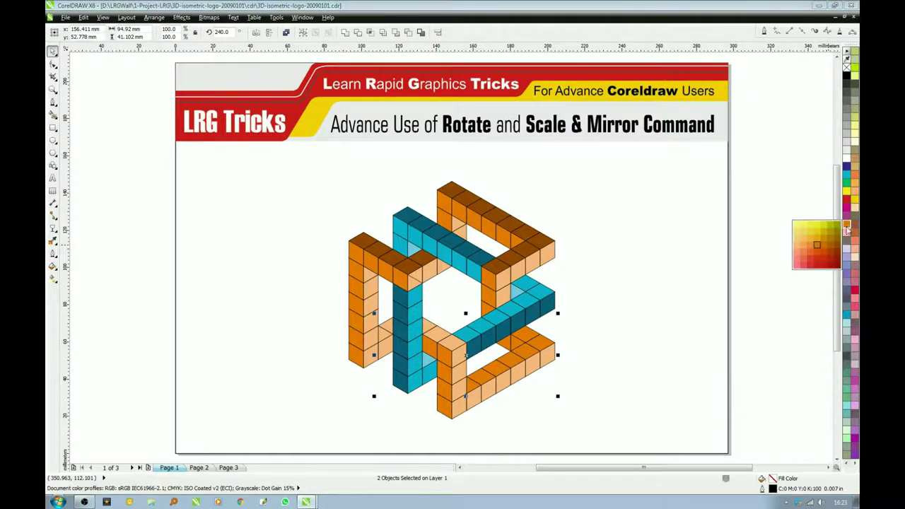
pyautogui.moveTo(847, 225); pyautogui.dragTo(838, 249)
pyautogui.click(492, 431)
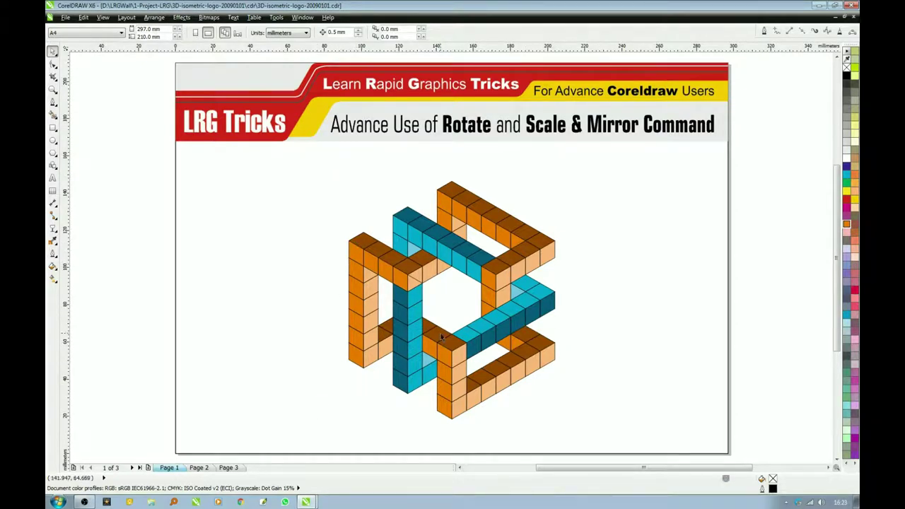
# - Select individual pieces inside the logo group to locate the cyan strips
pyautogui.click(409, 250)
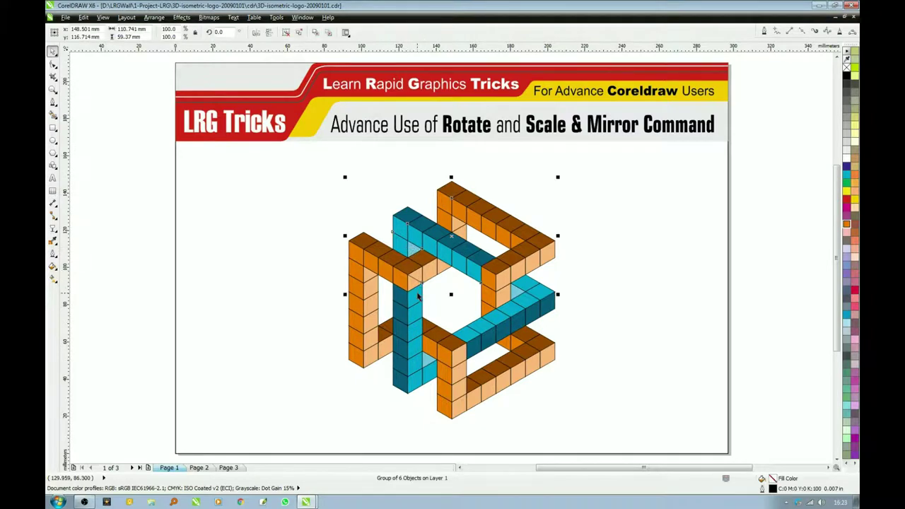
pyautogui.keyDown('ctrl'); pyautogui.click(516, 289); pyautogui.keyUp('ctrl')
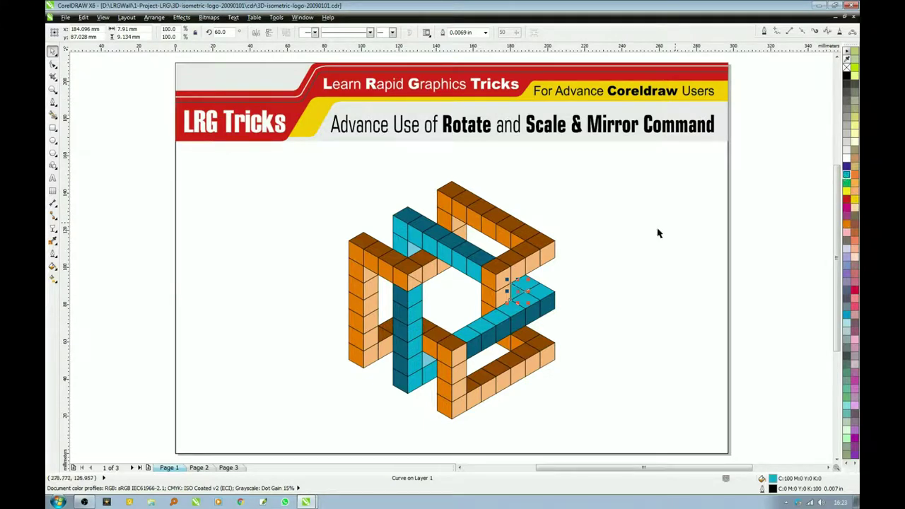
pyautogui.keyDown('ctrl'); pyautogui.click(413, 251); pyautogui.keyUp('ctrl')
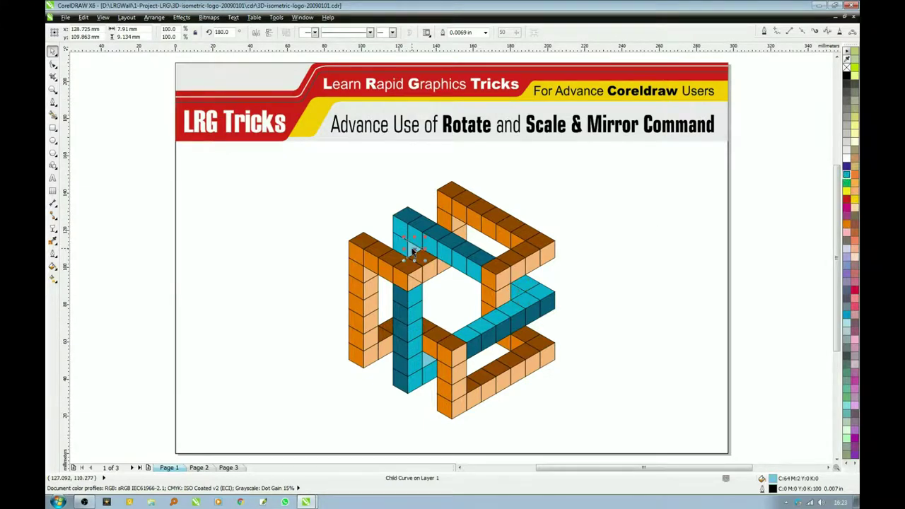
pyautogui.click(419, 291)
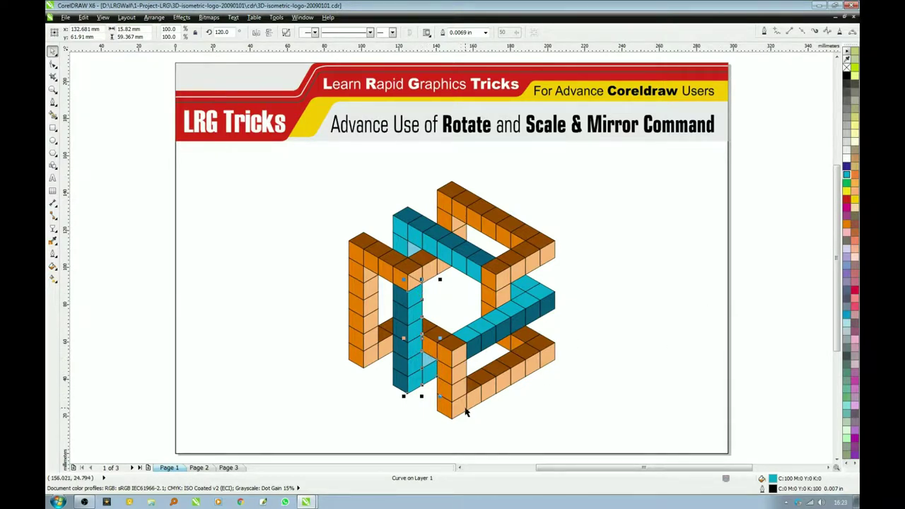
pyautogui.press('Escape')
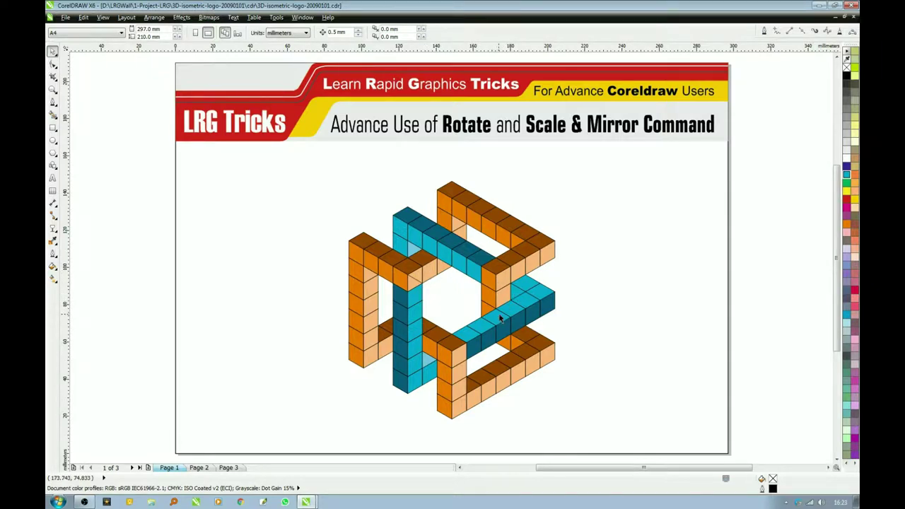
# - Give the right blue beam's cyan strip a darker teal fill
pyautogui.click(522, 299)
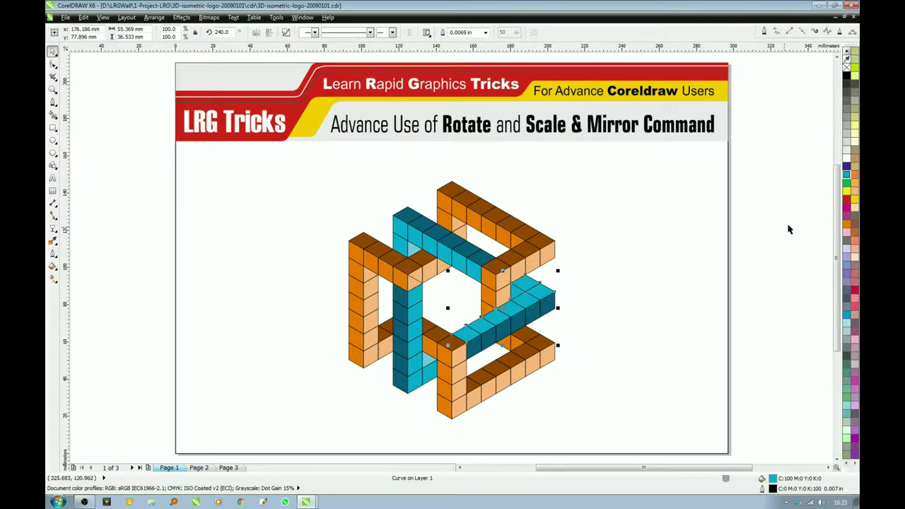
pyautogui.click(846, 178)
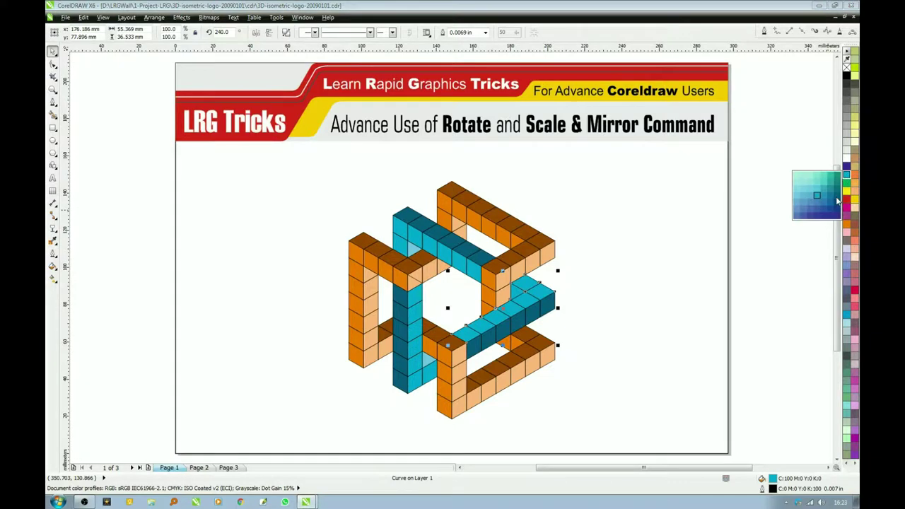
pyautogui.click(837, 199)
pyautogui.press('Escape')
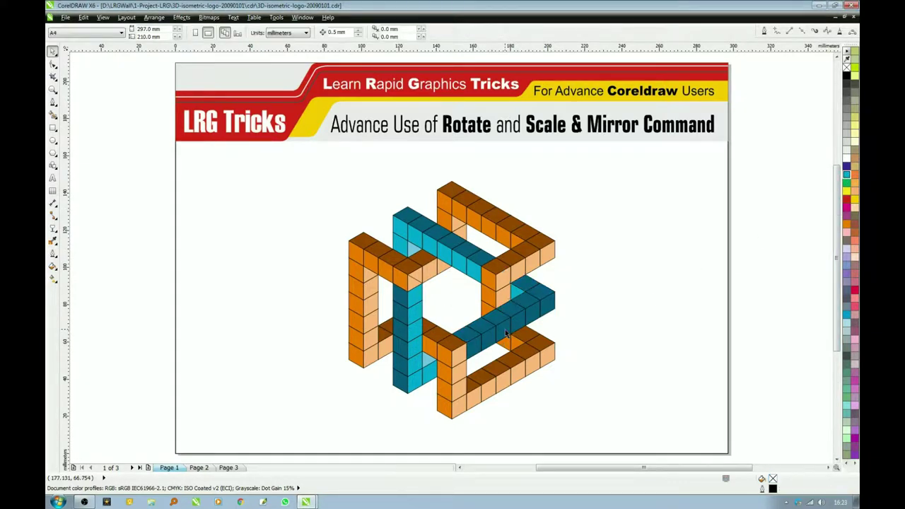
# - Recolour the teal strip and the vertical column strip light cyan
pyautogui.click(506, 334)
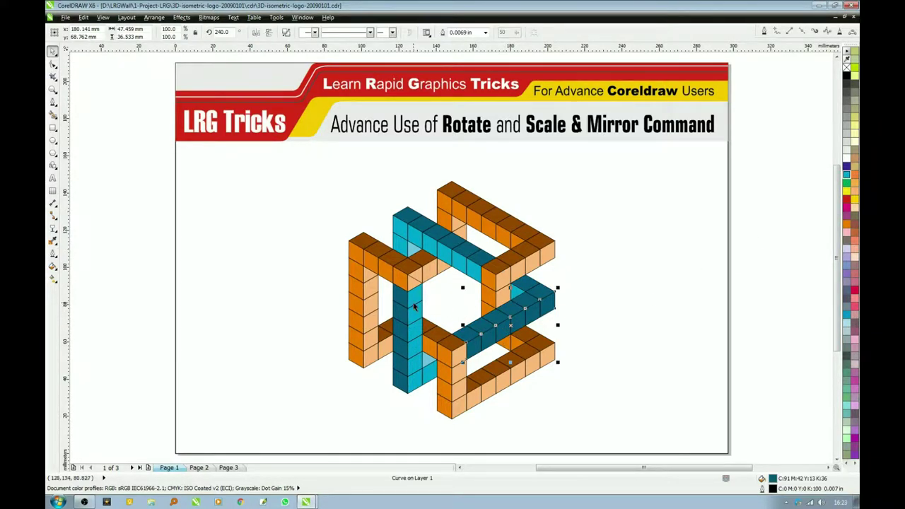
pyautogui.keyDown('shift'); pyautogui.click(414, 299); pyautogui.keyUp('shift')
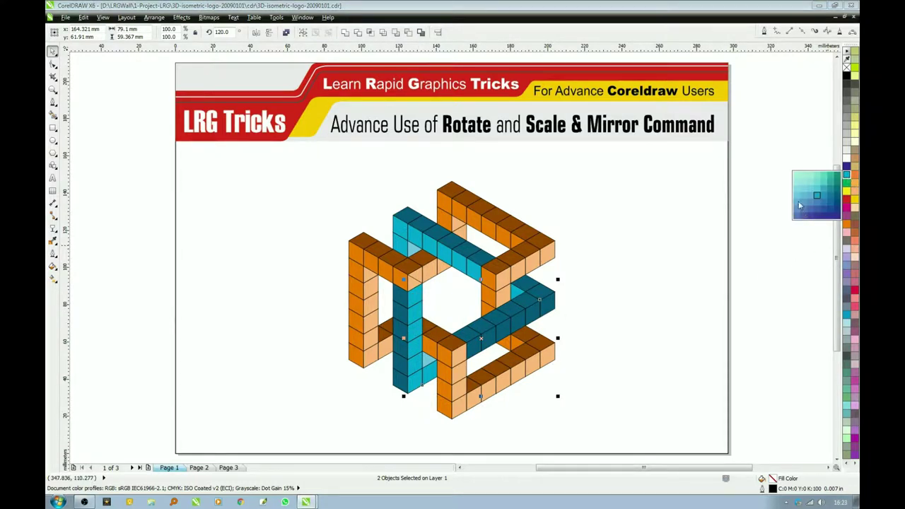
pyautogui.moveTo(847, 181); pyautogui.dragTo(797, 200)
pyautogui.click(401, 298)
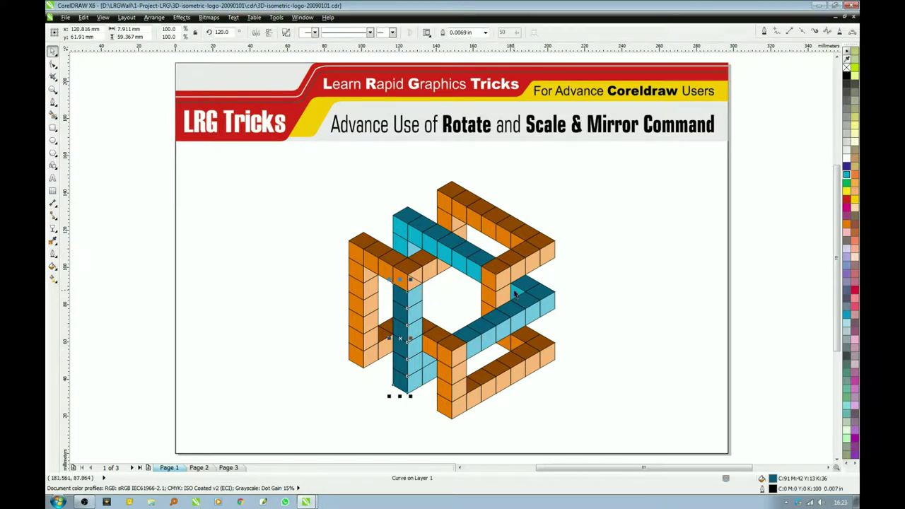
pyautogui.click(846, 176)
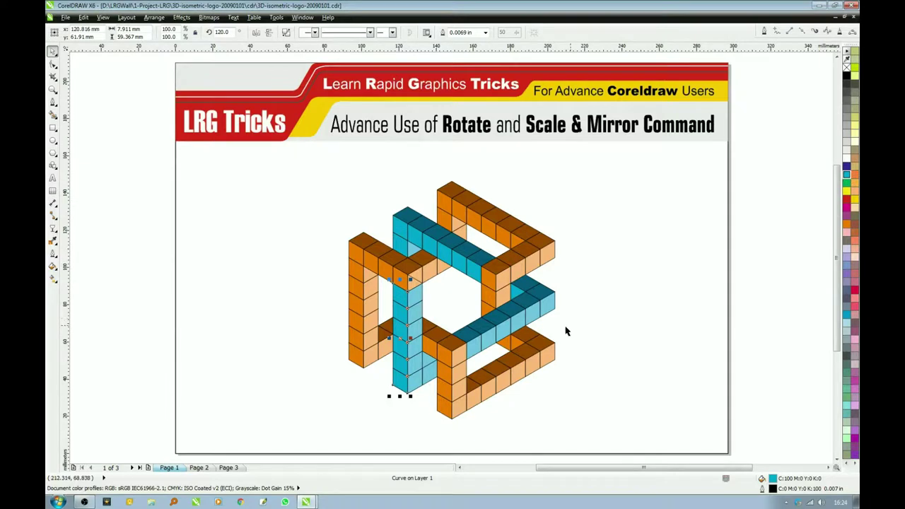
pyautogui.press('Escape')
# - Fill the small face on the lower blue beam with dark cyan
pyautogui.click(516, 297)
pyautogui.click(562, 380)
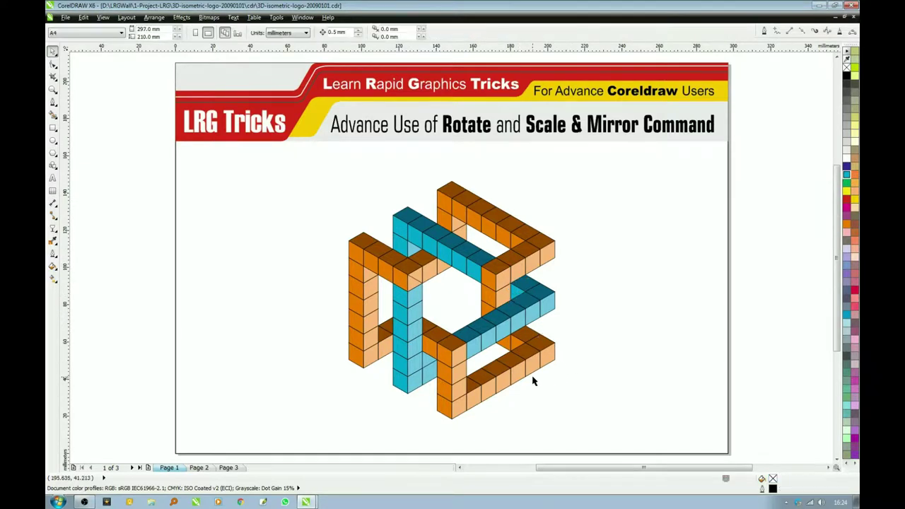
pyautogui.click(419, 378)
pyautogui.press('Escape')
pyautogui.click(427, 362)
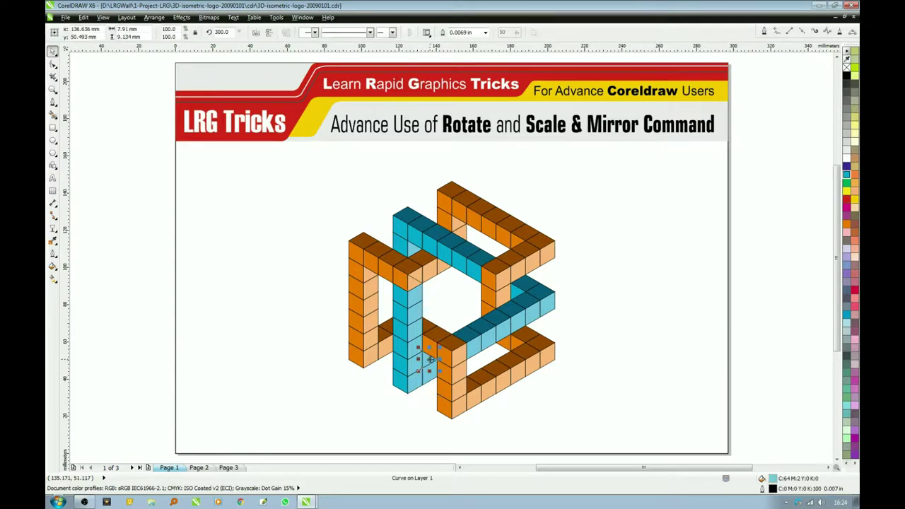
pyautogui.click(846, 176)
pyautogui.click(839, 194)
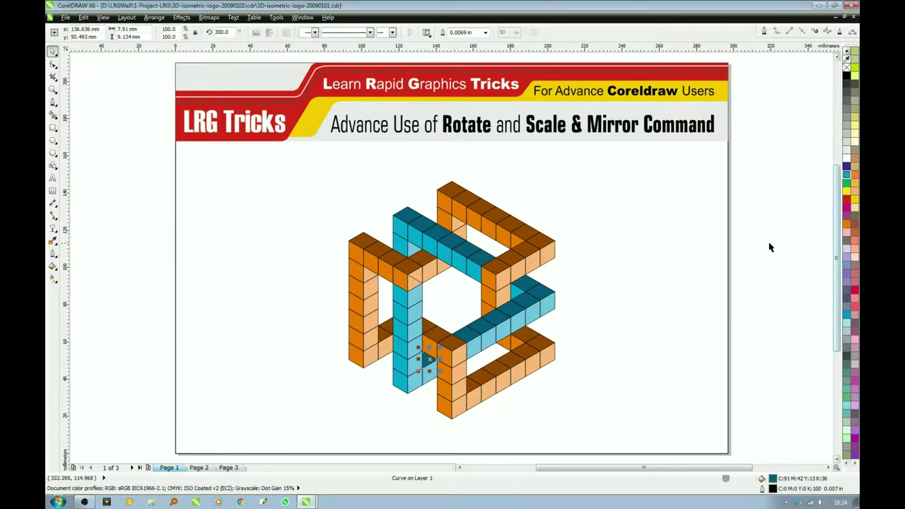
pyautogui.click(555, 392)
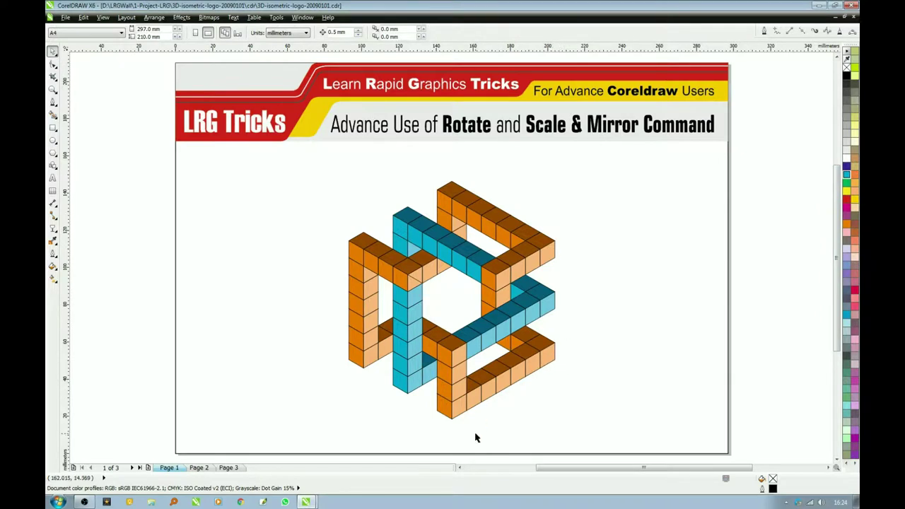
# - Group all 13 logo pieces and strip the outline from the whole group
pyautogui.moveTo(573, 162)
pyautogui.mouseDown()
pyautogui.moveTo(555, 198)
pyautogui.moveTo(293, 460)
pyautogui.mouseUp()
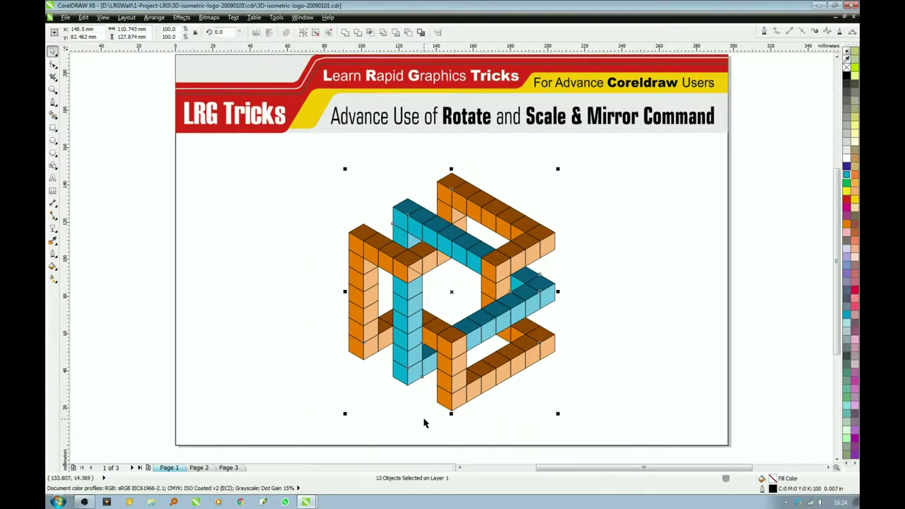
pyautogui.hotkey('ctrl', 'g')
pyautogui.press('Escape')
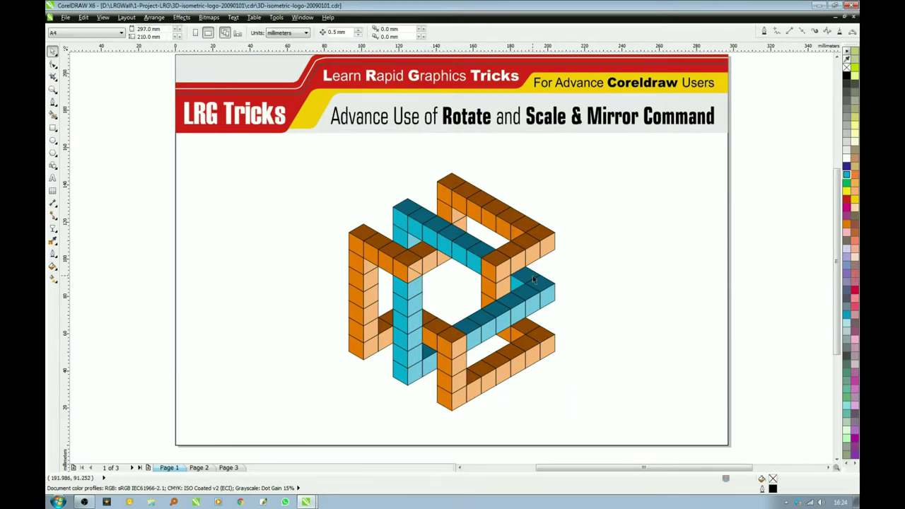
pyautogui.scroll(1, 555, 405)
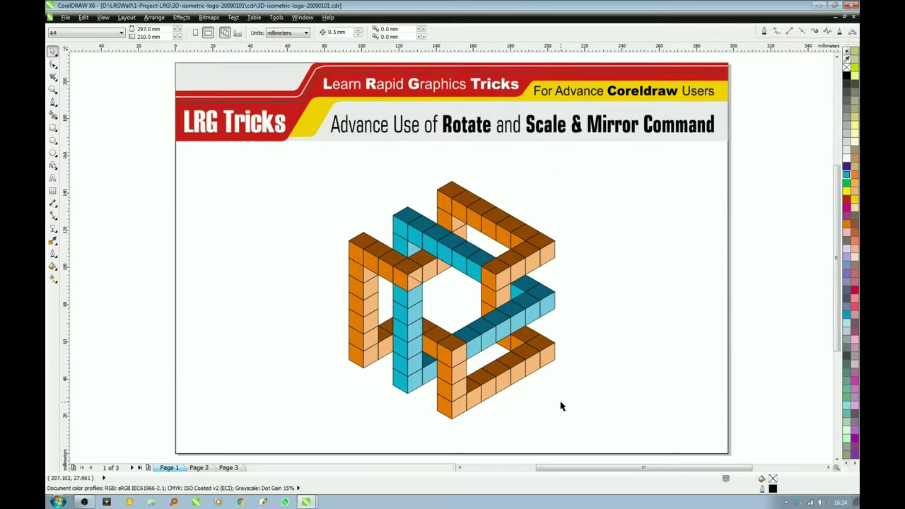
pyautogui.click(489, 328)
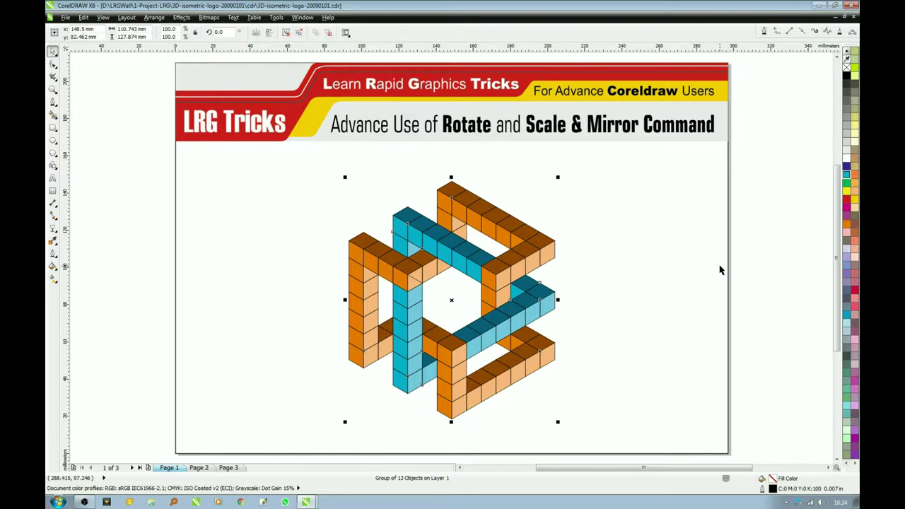
pyautogui.rightClick(845, 68)
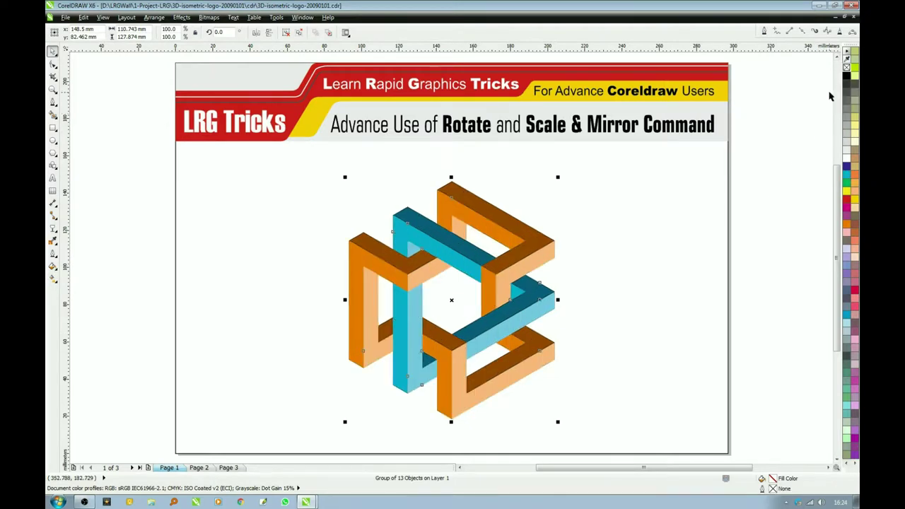
pyautogui.click(536, 411)
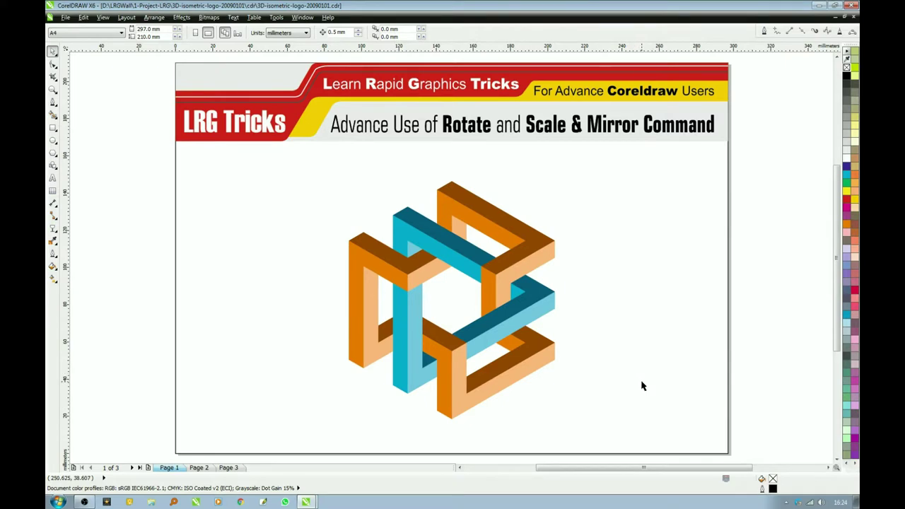
pyautogui.moveTo(301, 162); pyautogui.dragTo(590, 427)
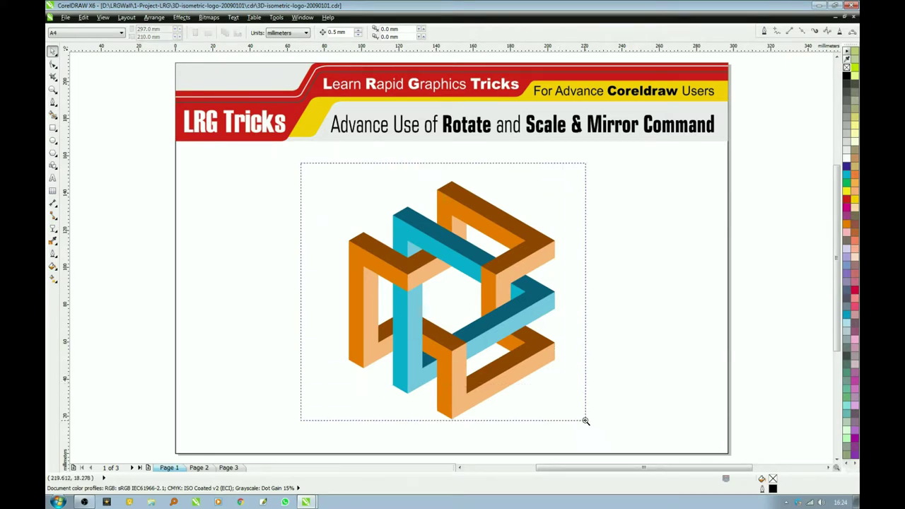
pyautogui.rightClick(677, 361)
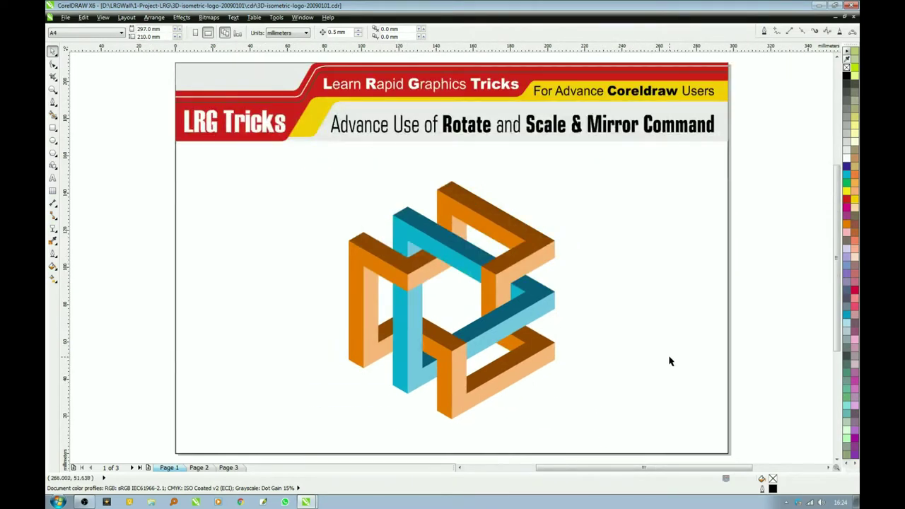